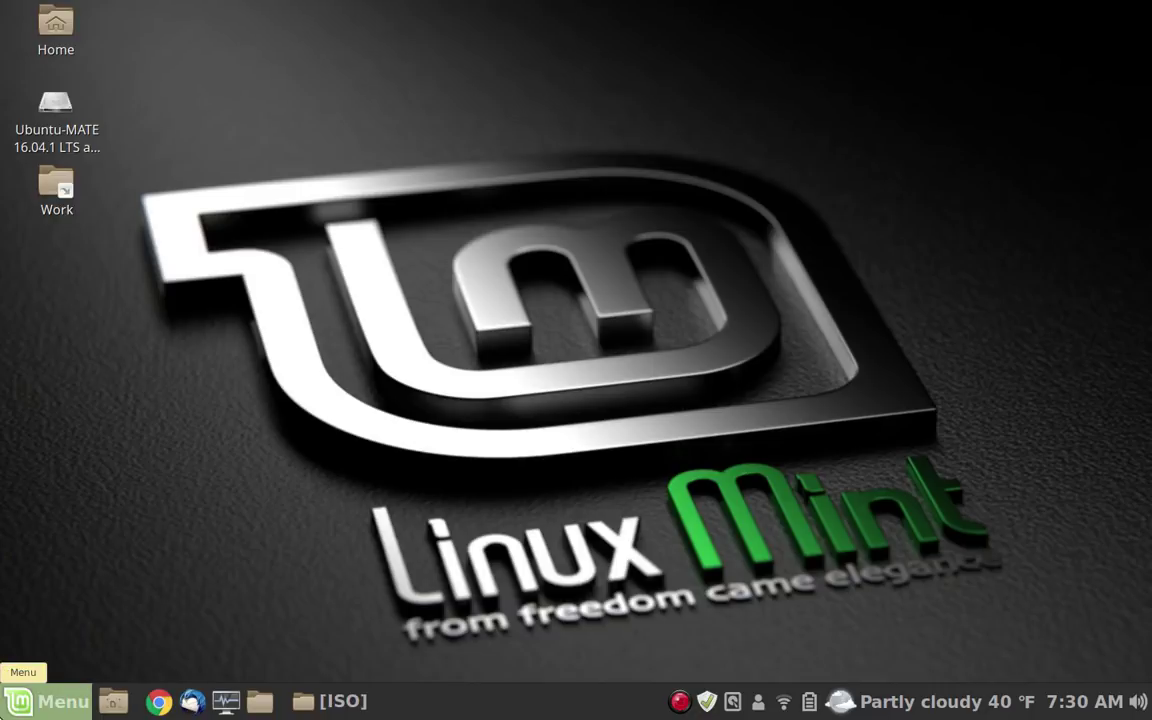
- Find the USB tools among the installed applications and launch USB Image Writer
click(48, 701)
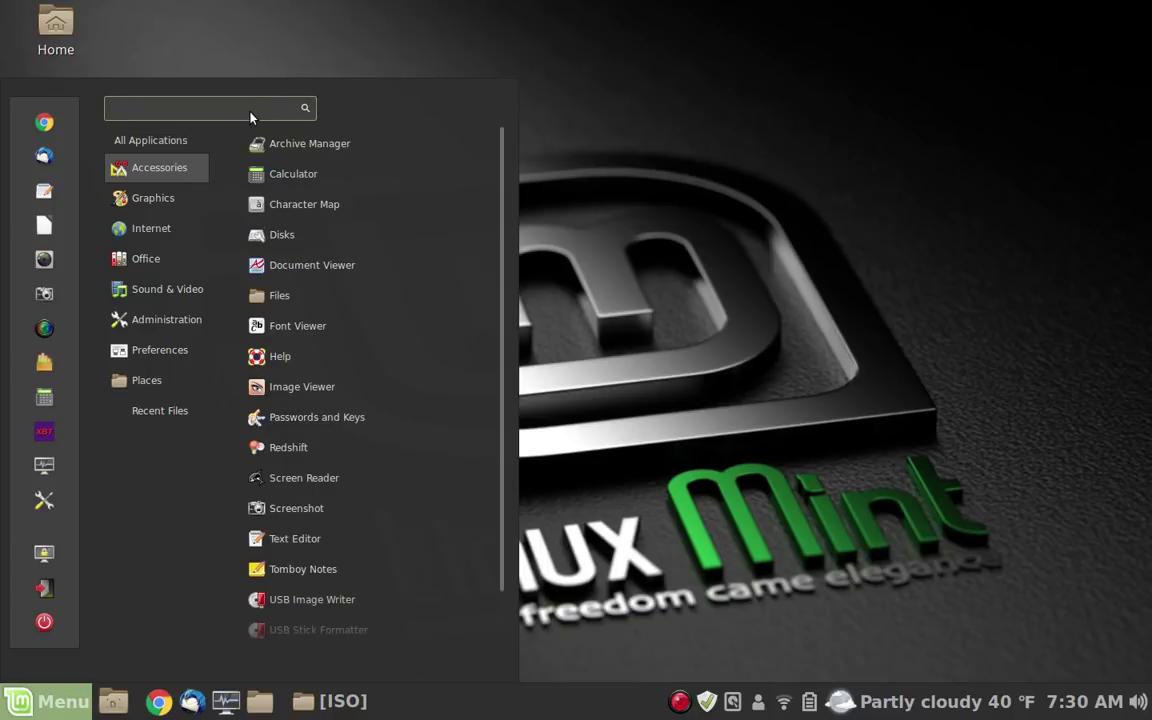
text(usb)
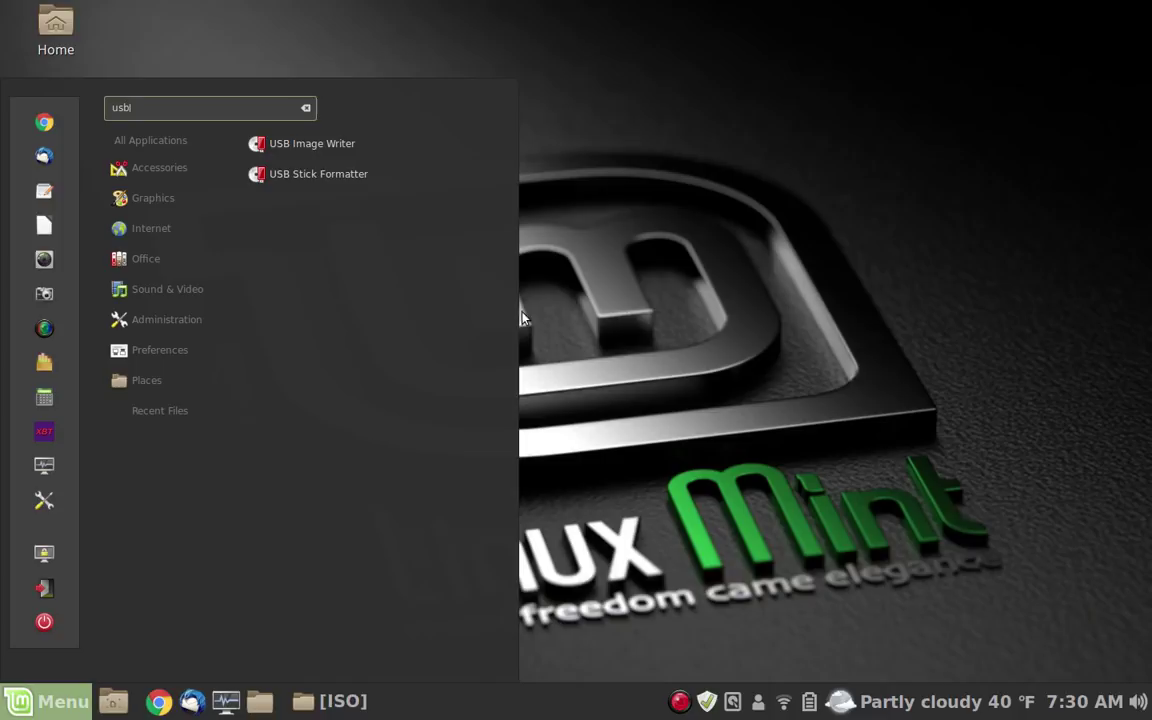
click(418, 155)
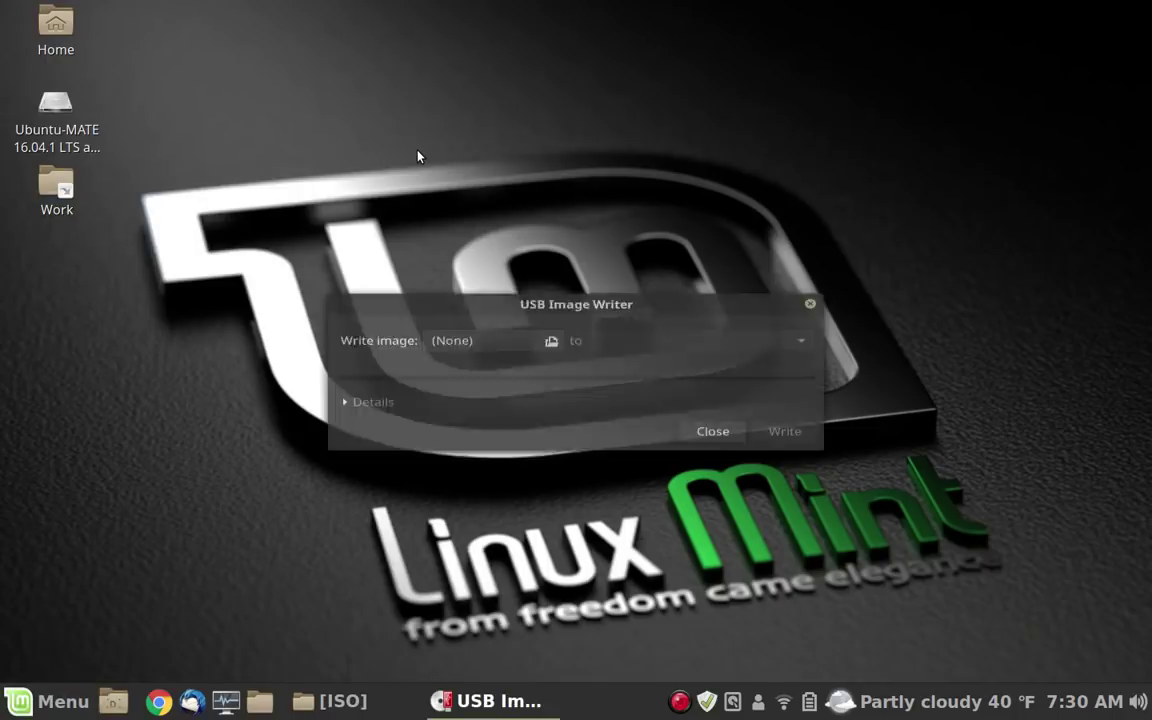
- Choose ubuntu-17.10-desktop-amd64.iso from the Downloads/ISO folder as the image to write
click(553, 338)
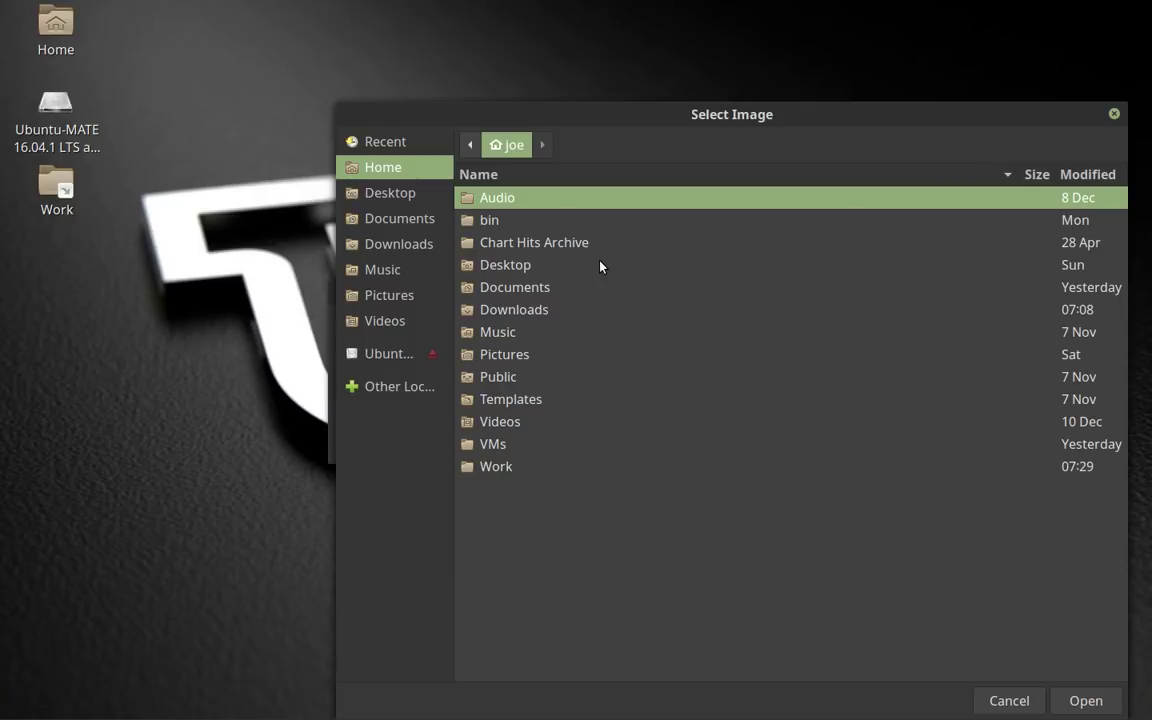
double_click(546, 313)
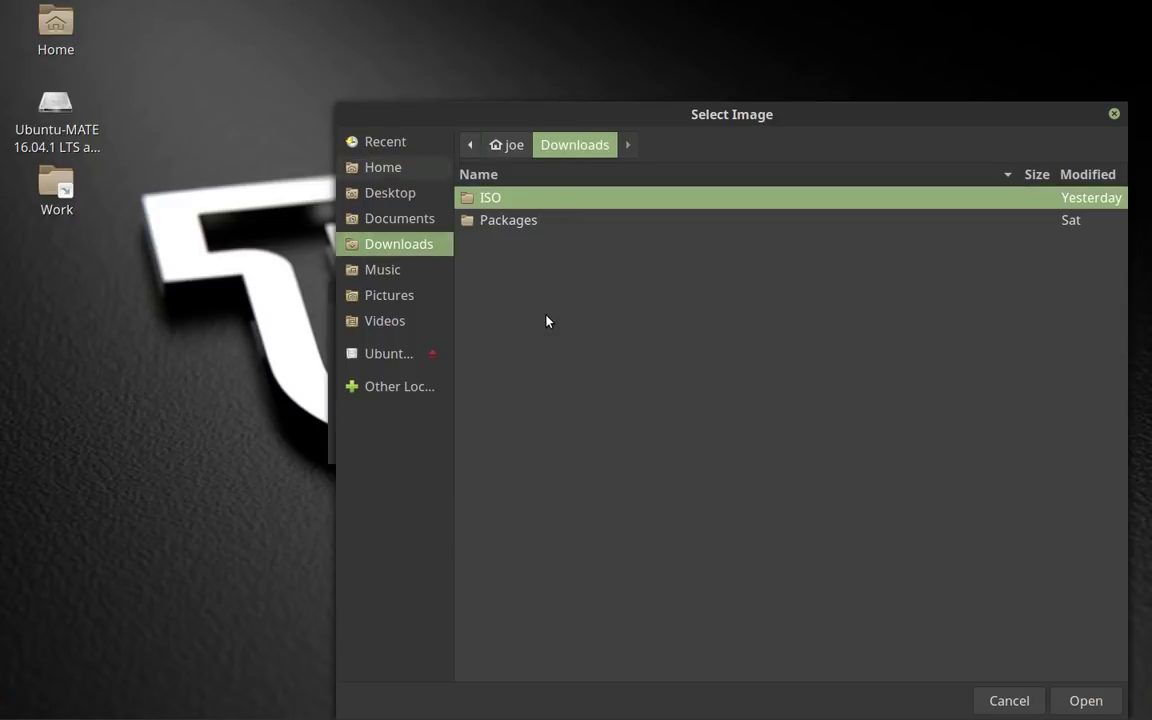
double_click(546, 200)
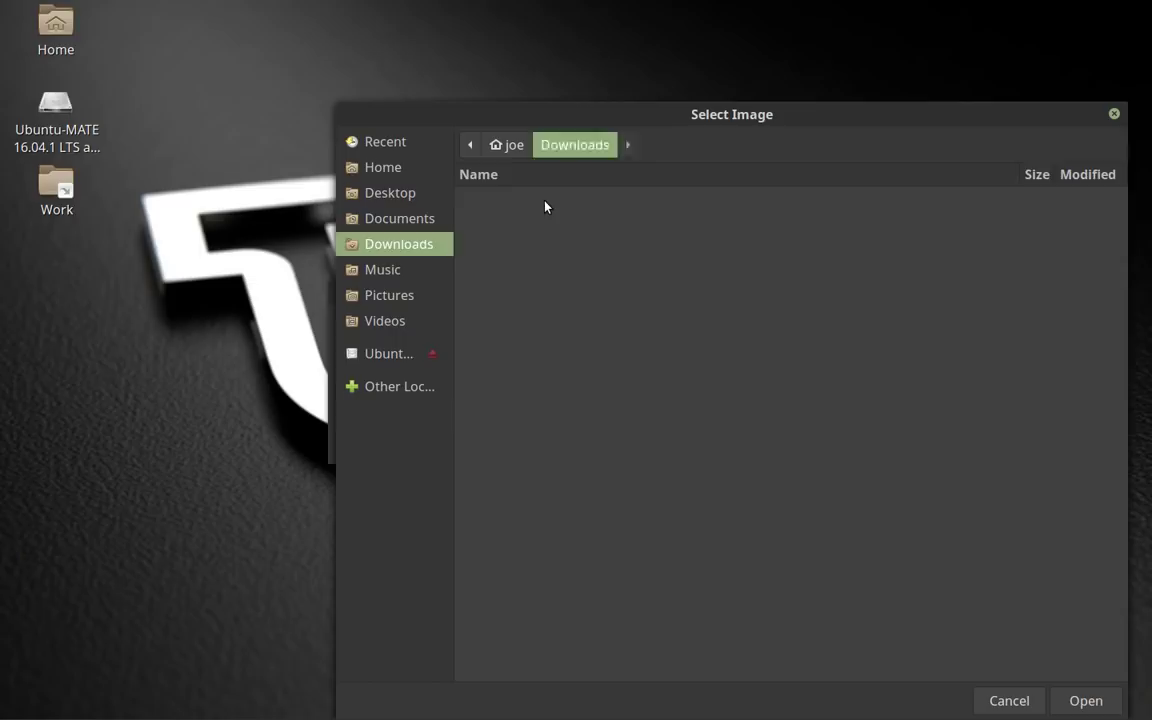
drag(669, 124, 598, 78)
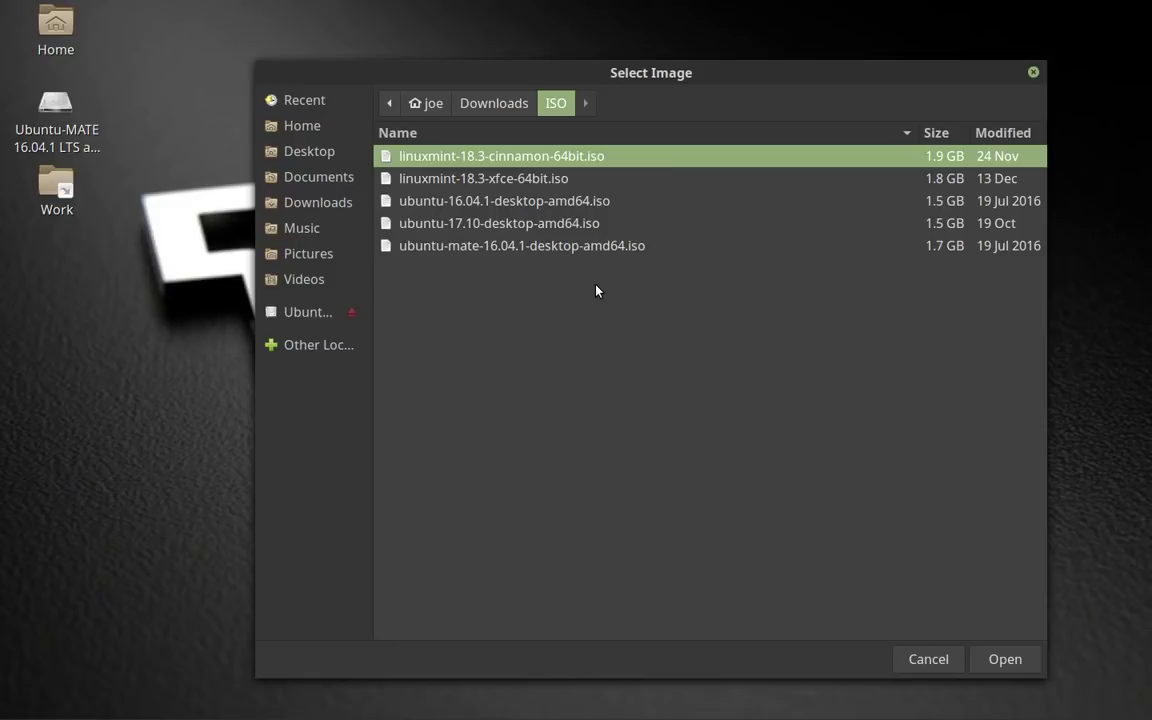
double_click(540, 223)
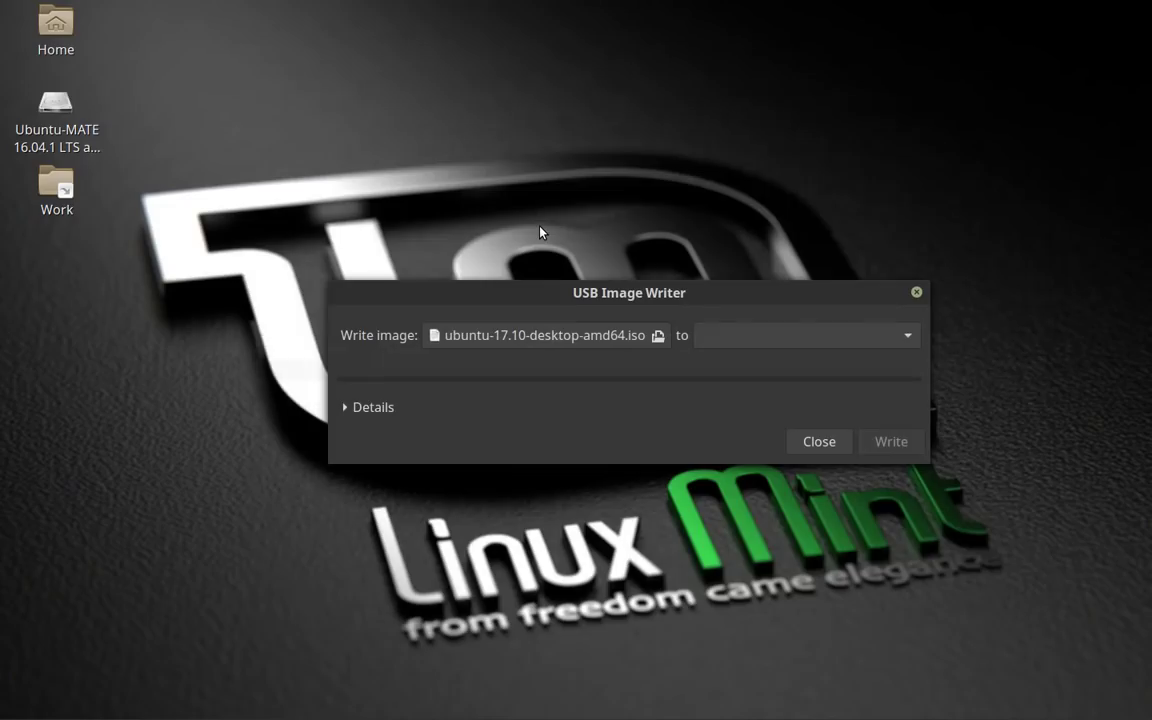
- Set the target device to the SanDisk Cruzer (/dev/sdc) - 64GB
click(918, 335)
click(918, 335)
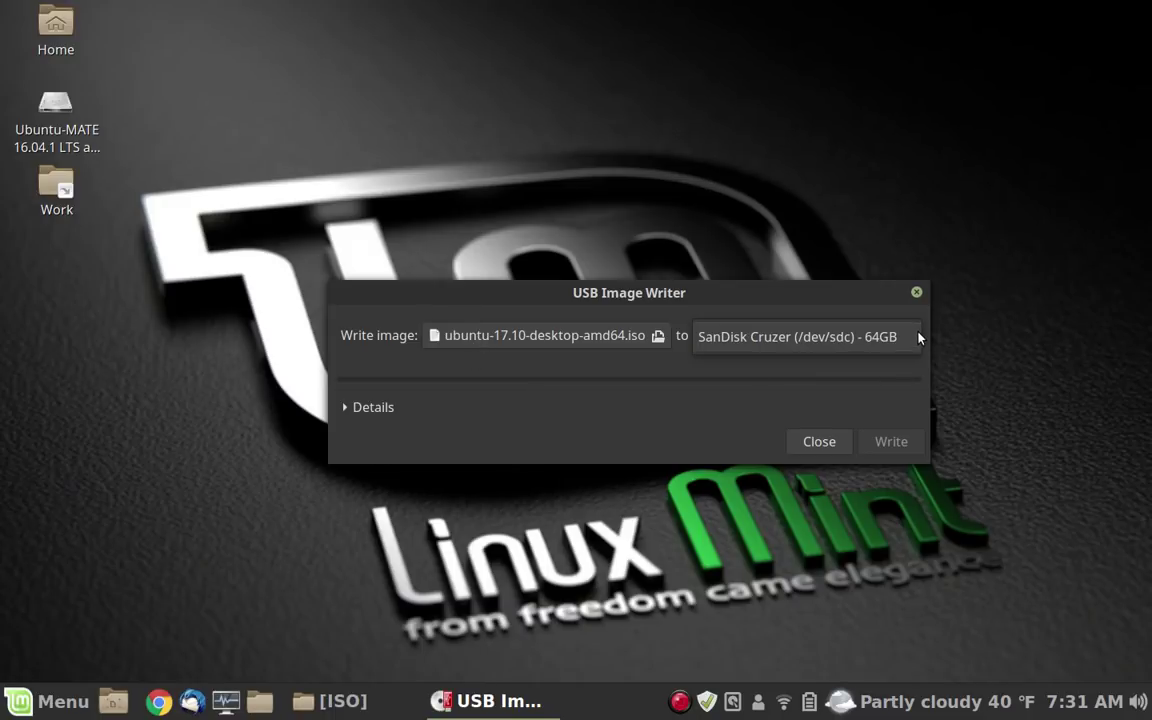
click(810, 345)
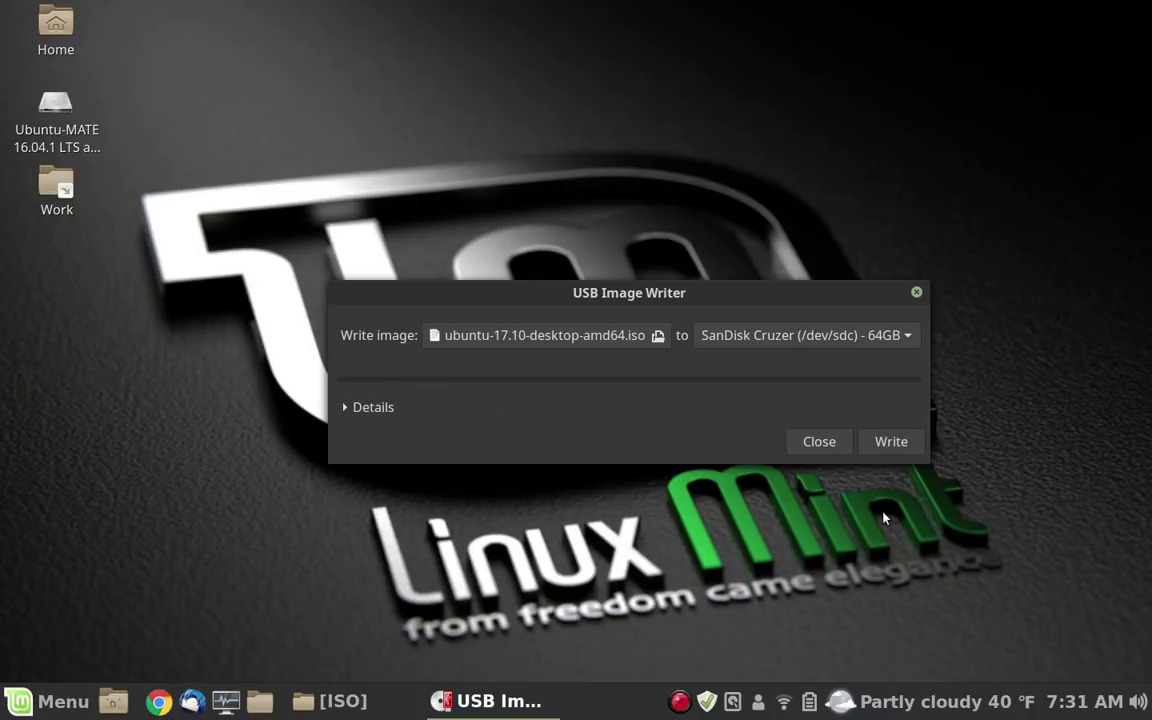
- Write the image to the USB drive, authenticating with the account password, and close the writer when it finishes
click(889, 452)
text(******)
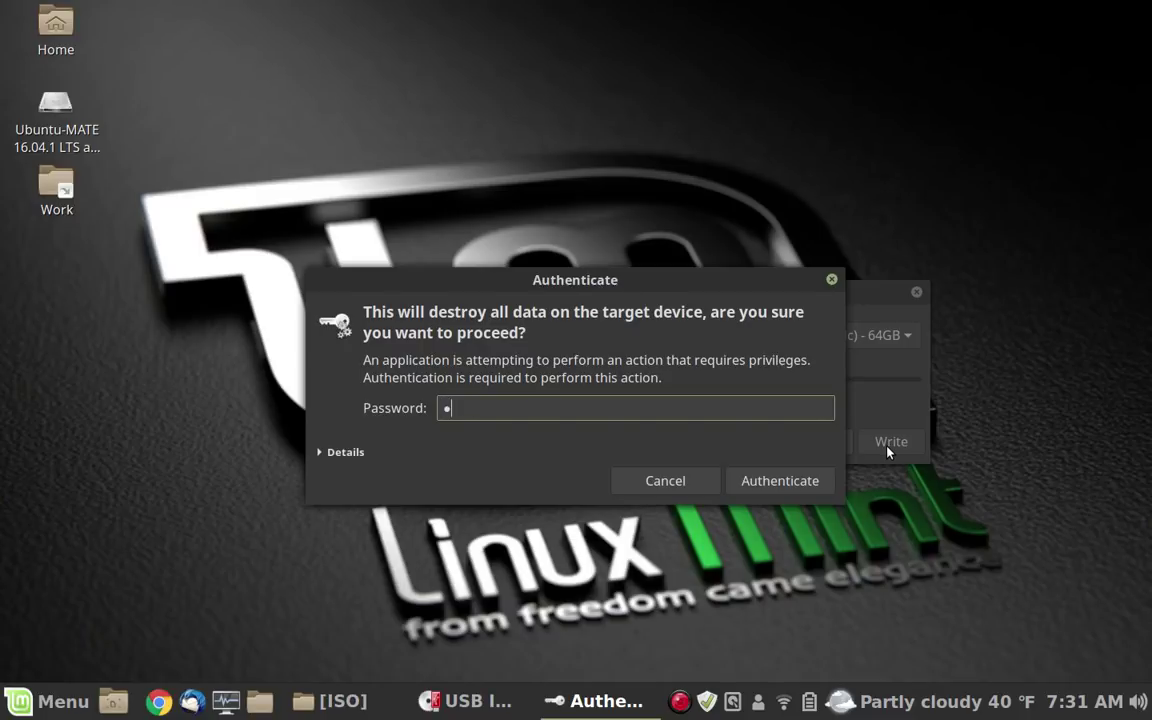
text(**)
key(Return)
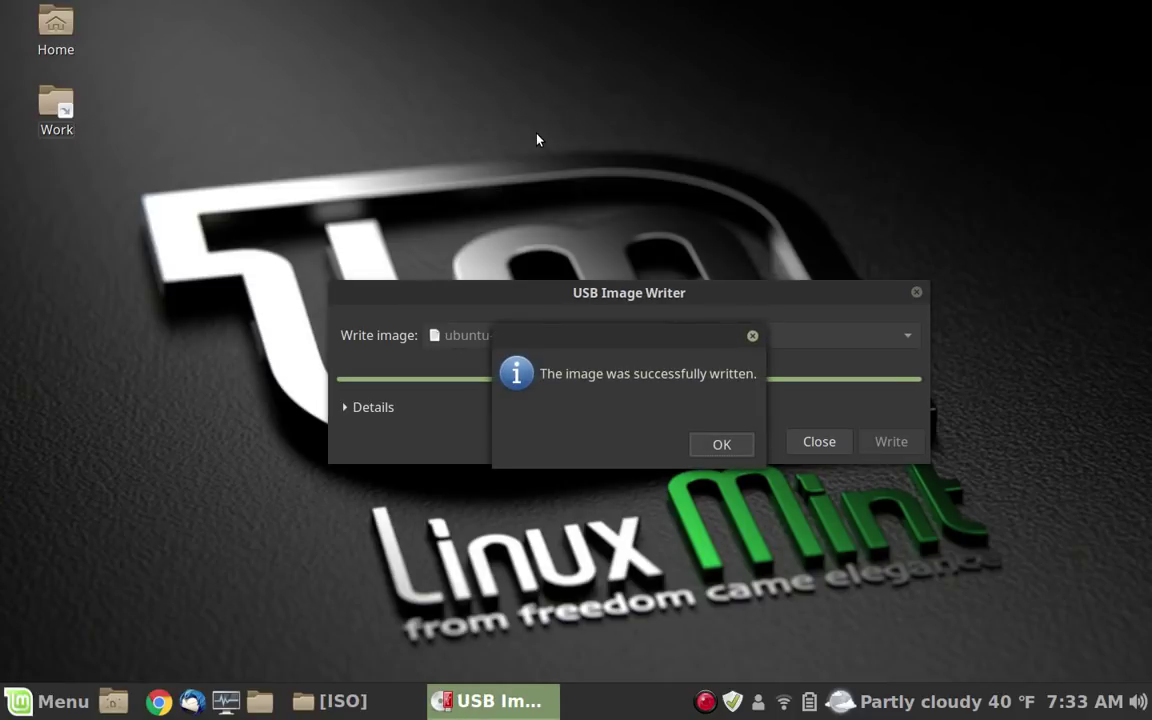
click(712, 447)
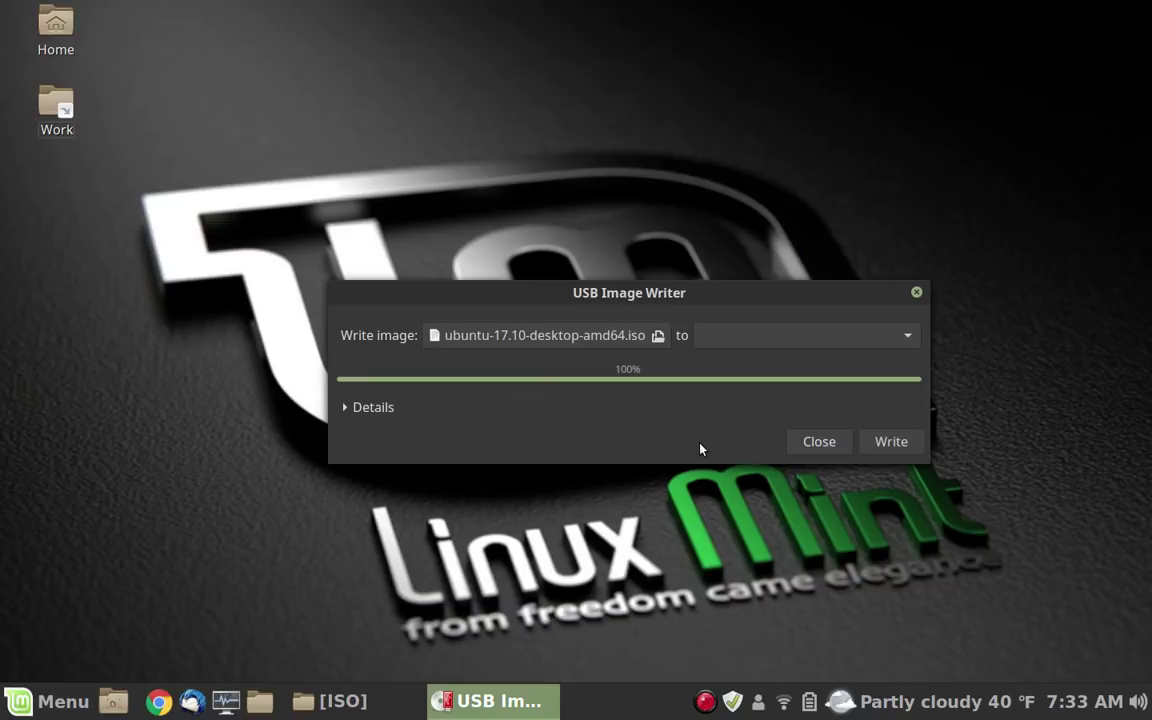
click(815, 442)
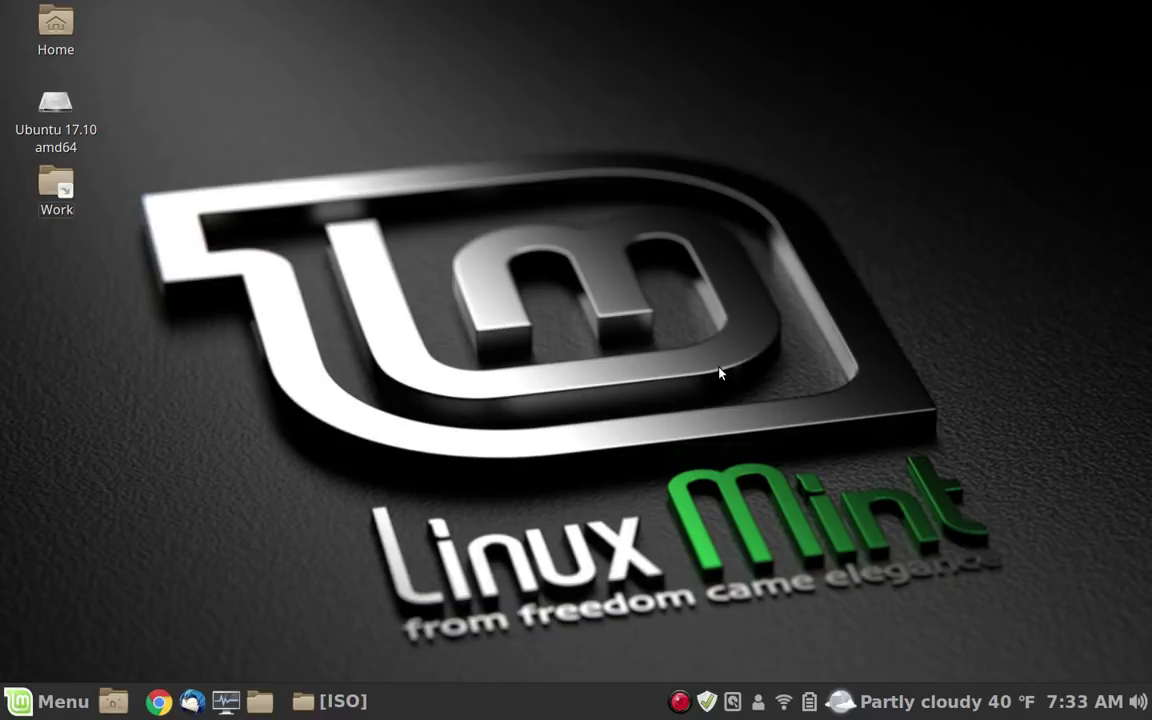
- Launch the Disks utility and select the 64 GB SanDisk Cruzer thumb drive
key(super)
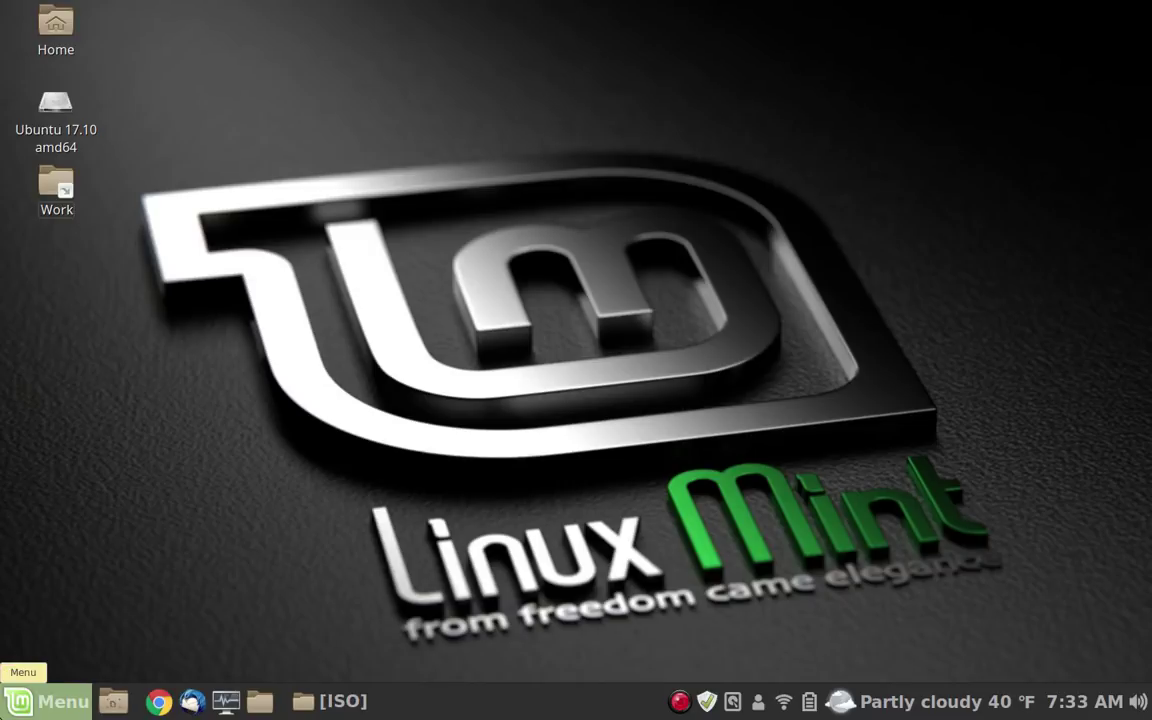
key(super)
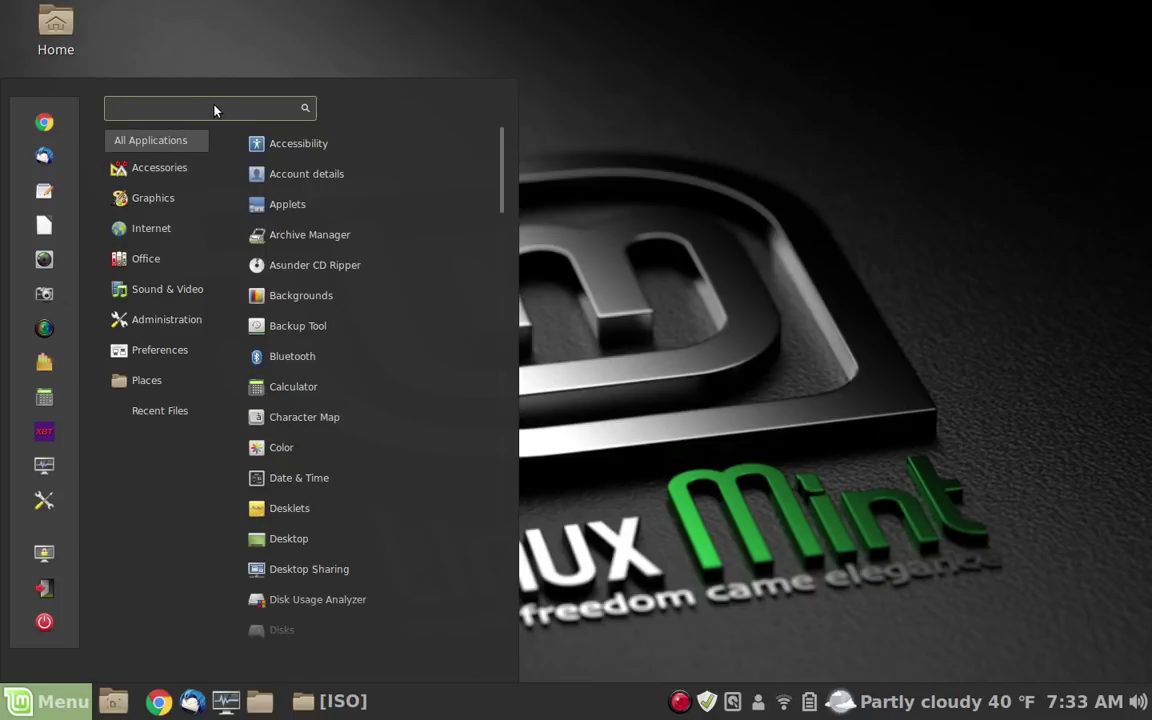
text(disks)
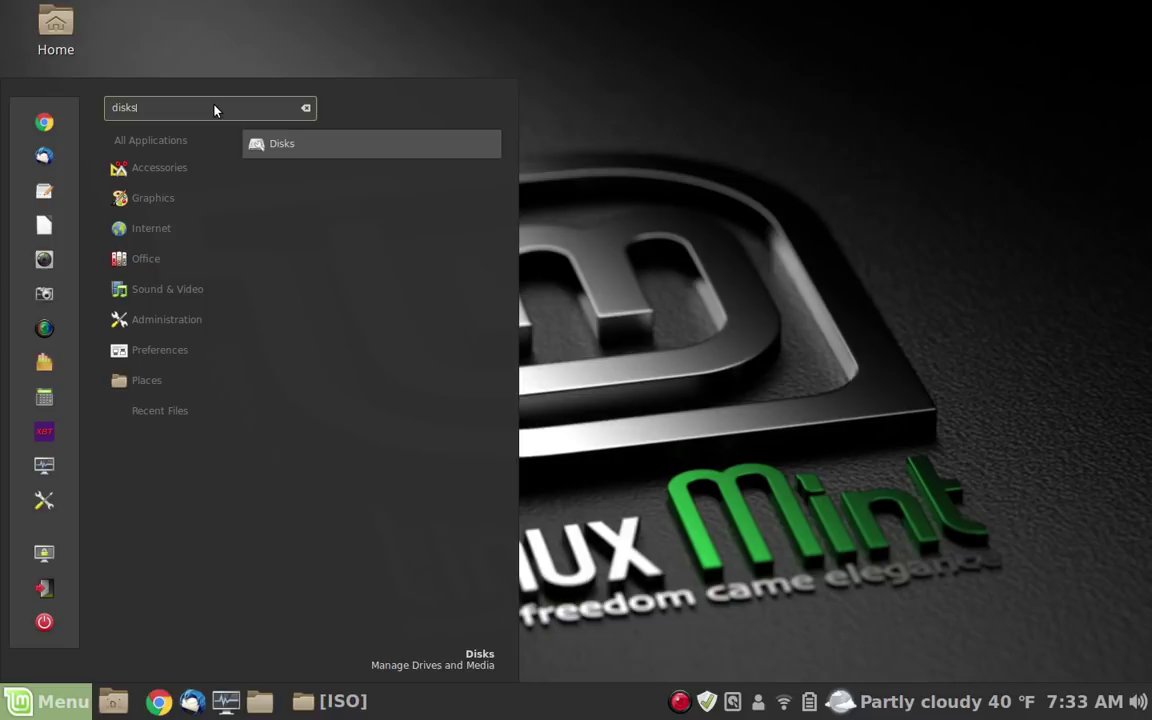
click(393, 142)
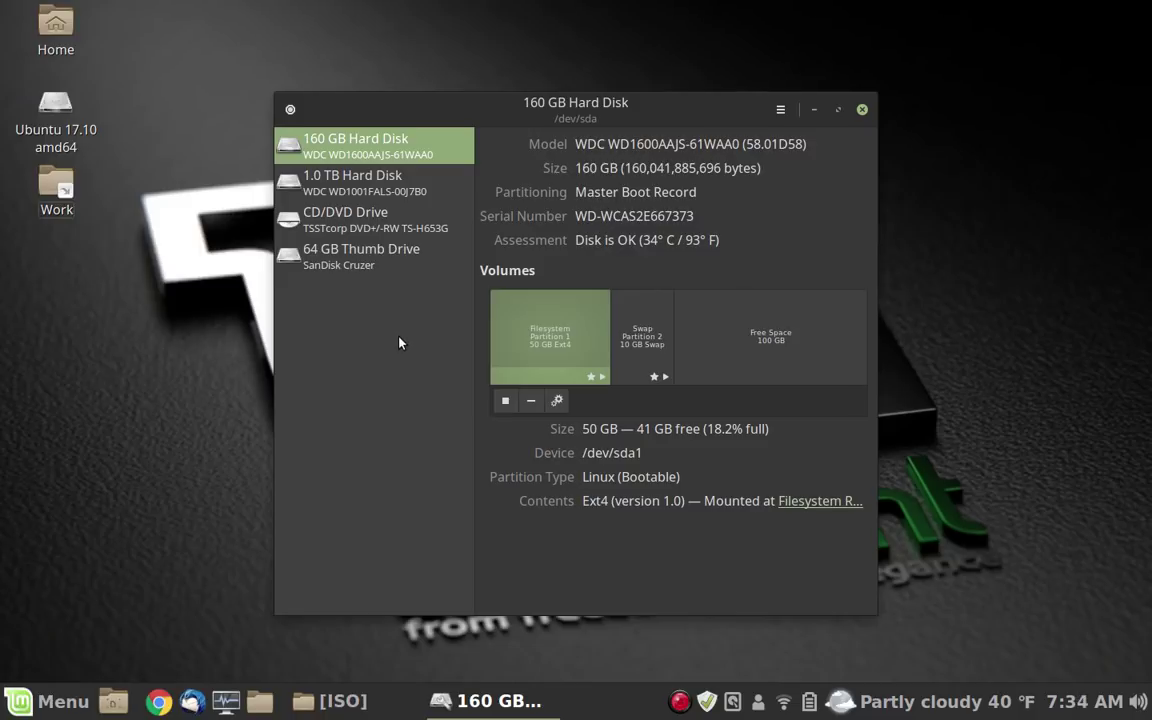
click(417, 257)
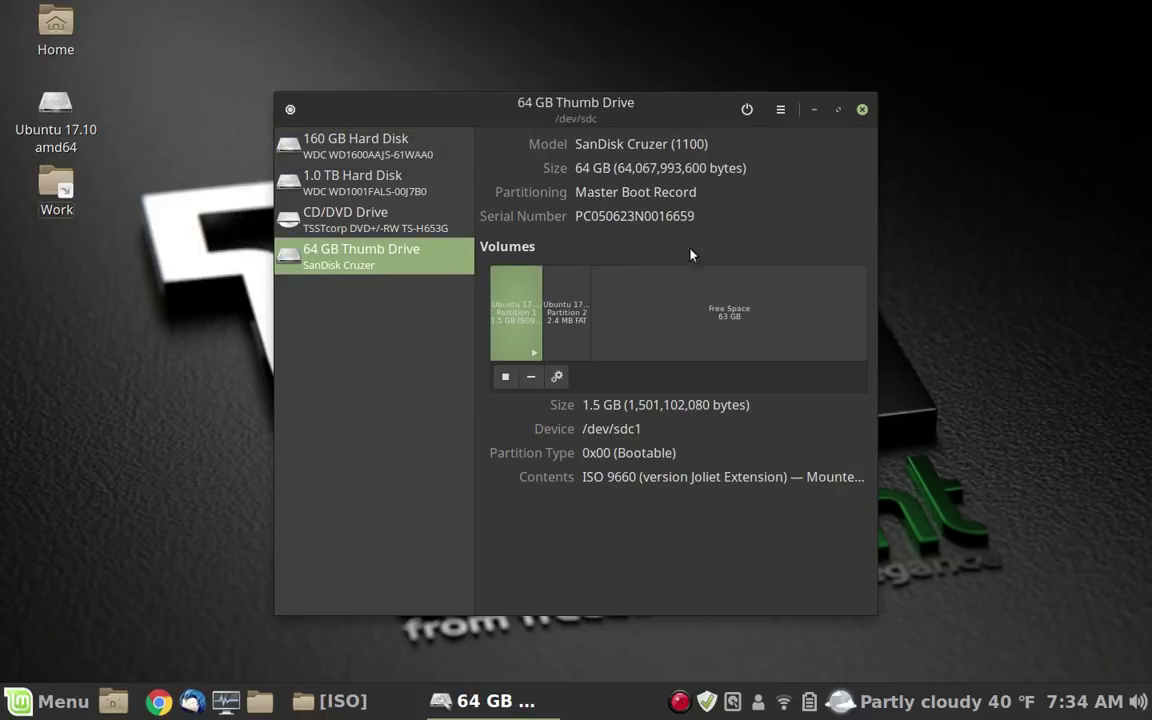
- Set up a disk image restore to the thumb drive using ubuntu-mate-16.04.1-desktop-amd64.iso from the ISO folder
click(780, 110)
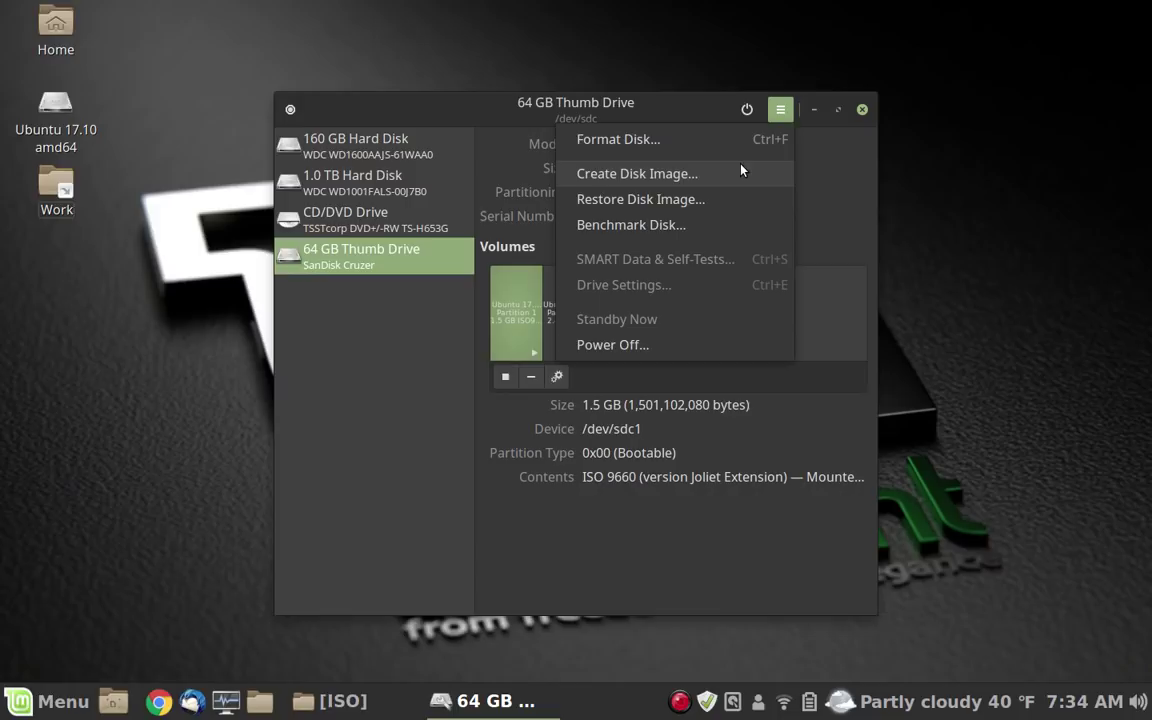
click(727, 205)
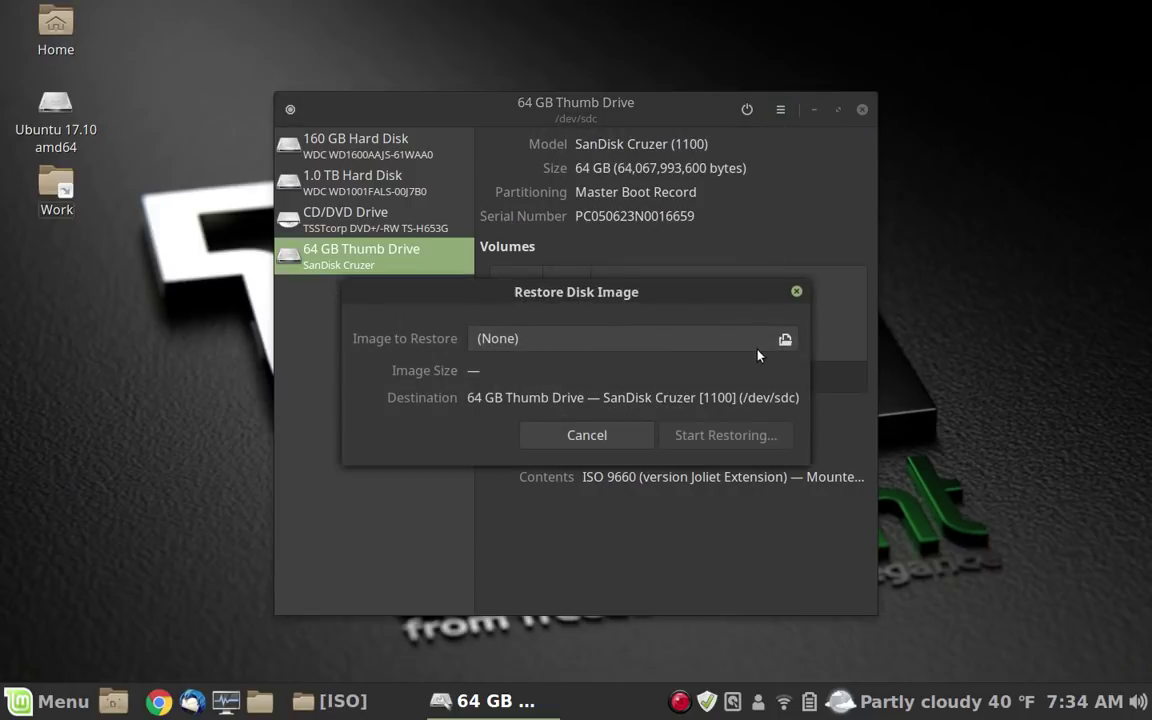
click(785, 341)
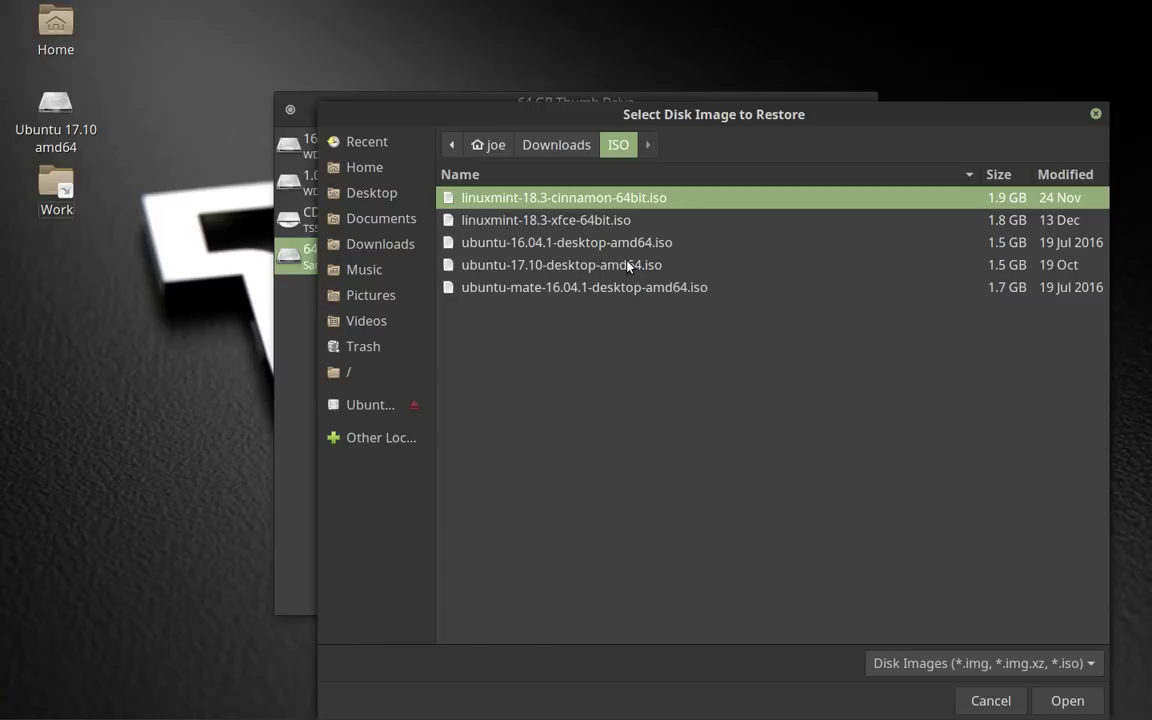
double_click(565, 290)
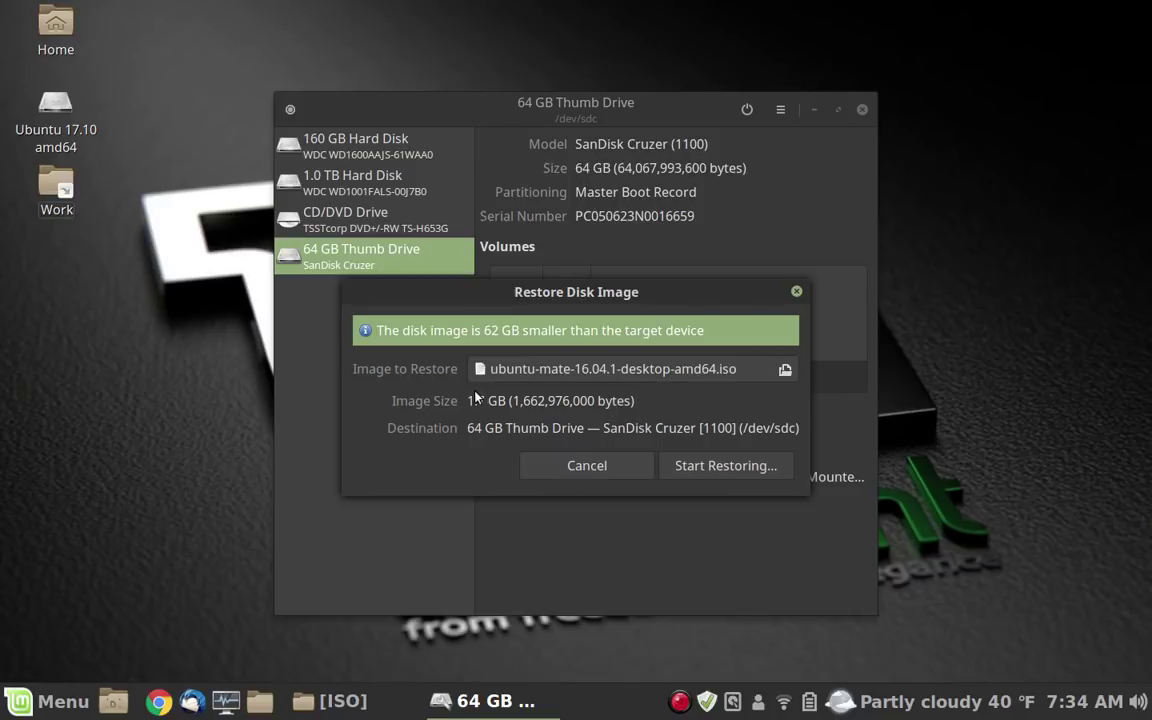
- Start restoring the image to the thumb drive, confirm the overwrite, and authenticate with the account password
click(712, 466)
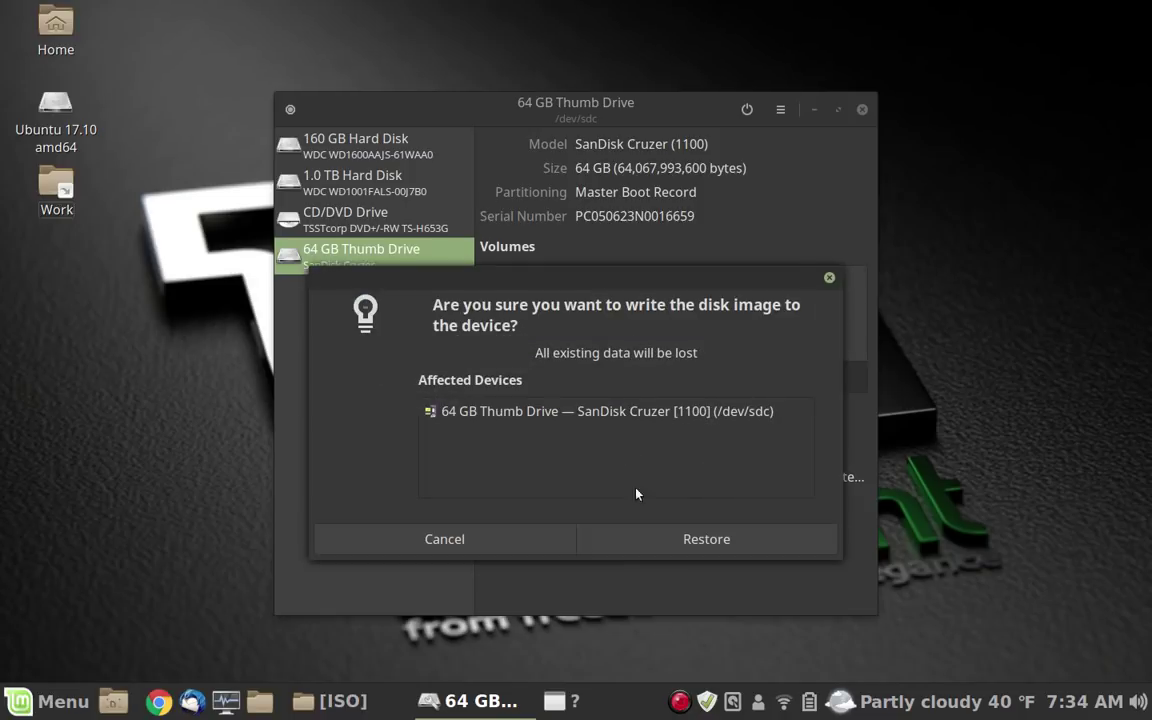
click(696, 547)
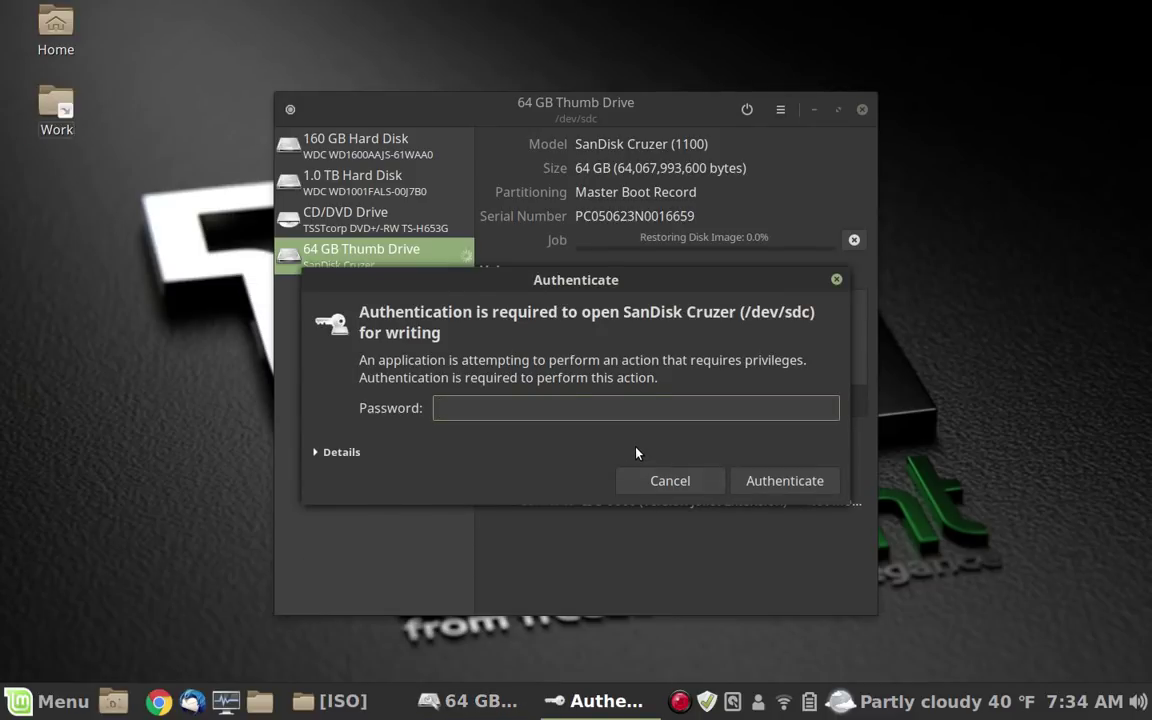
text(********)
key(Return)
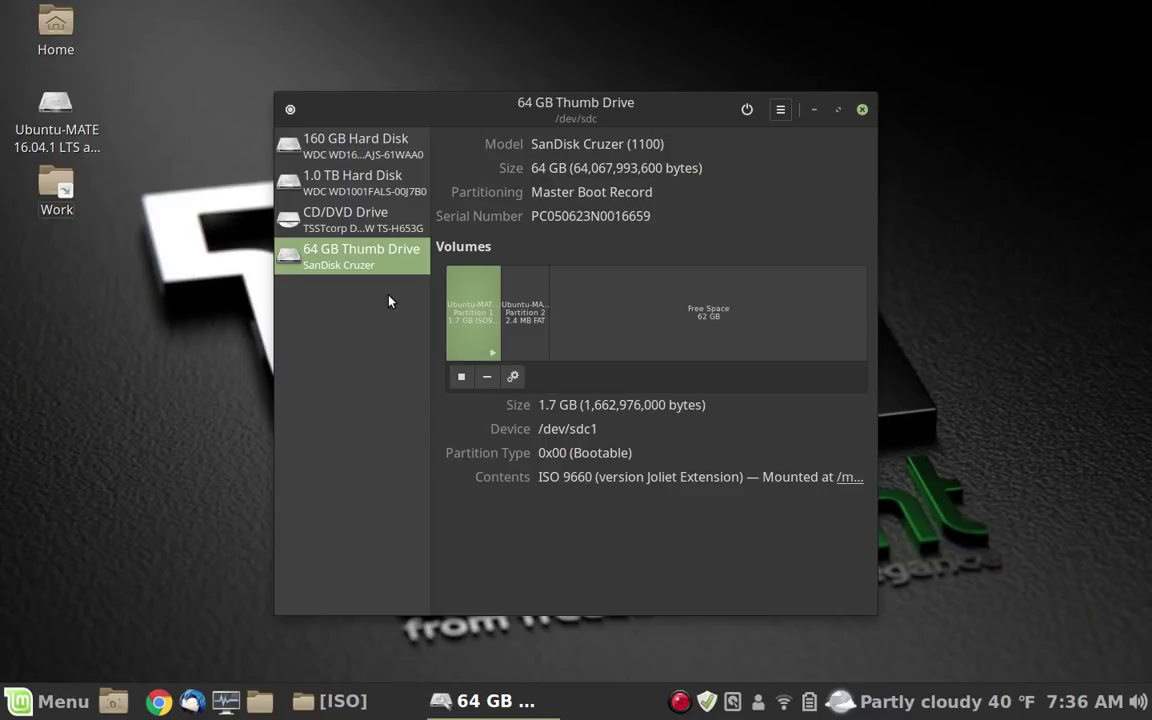
- Compare the details of the 160 GB hard disk and the 64 GB thumb drive, and close Disks
click(376, 152)
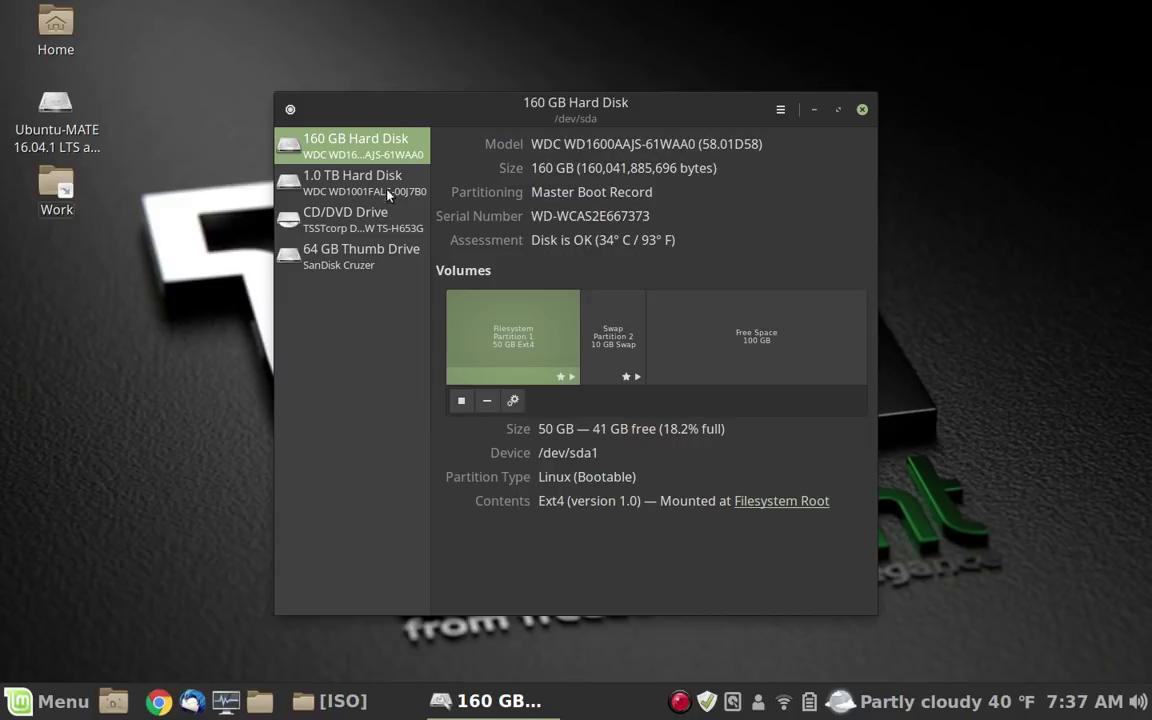
click(379, 266)
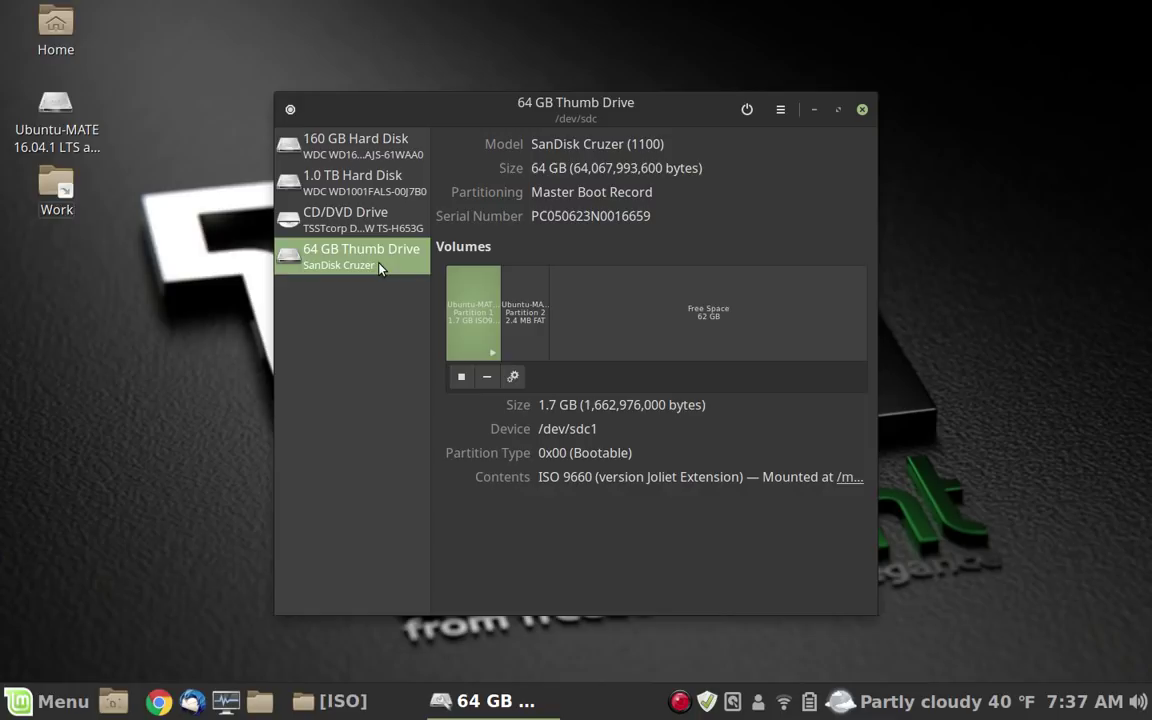
click(861, 110)
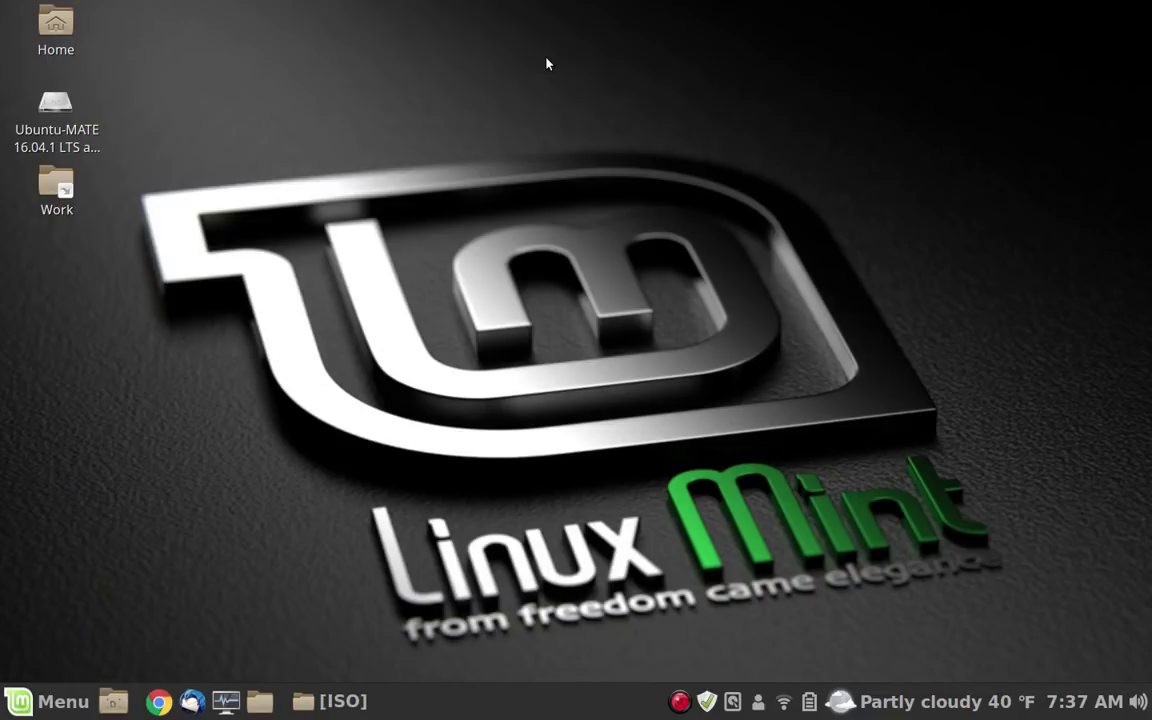
- Open a terminal, change to the Downloads/ISO directory, and list its files
key(F12)
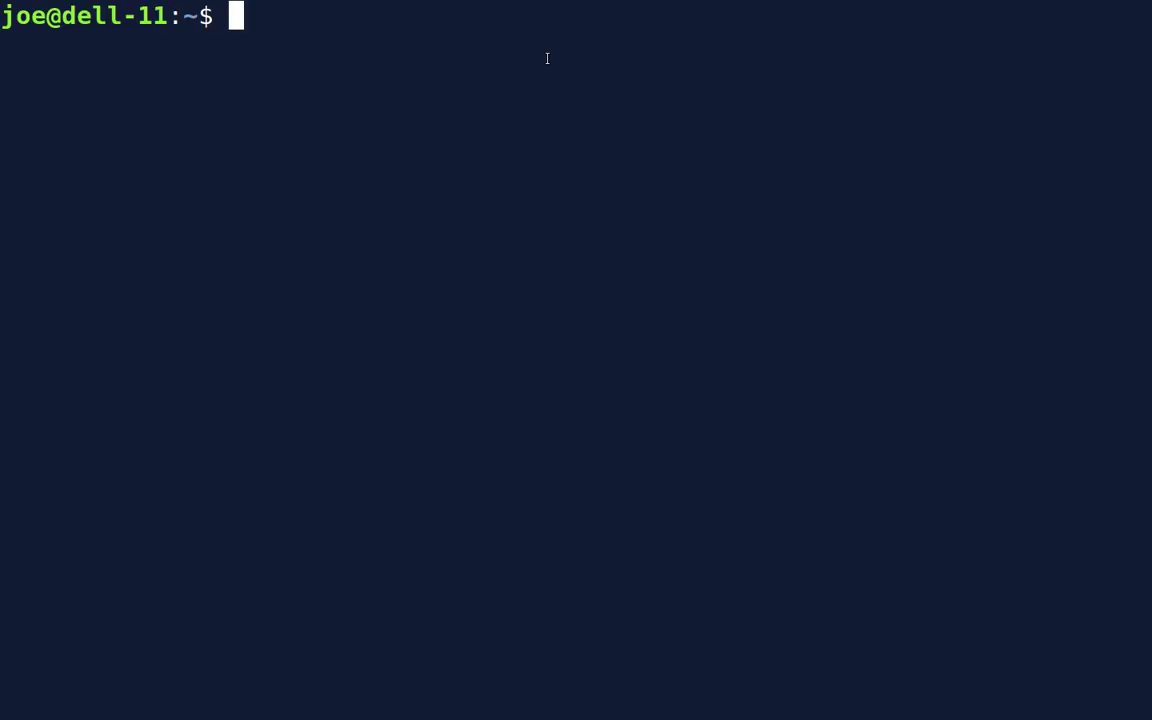
text(cd D)
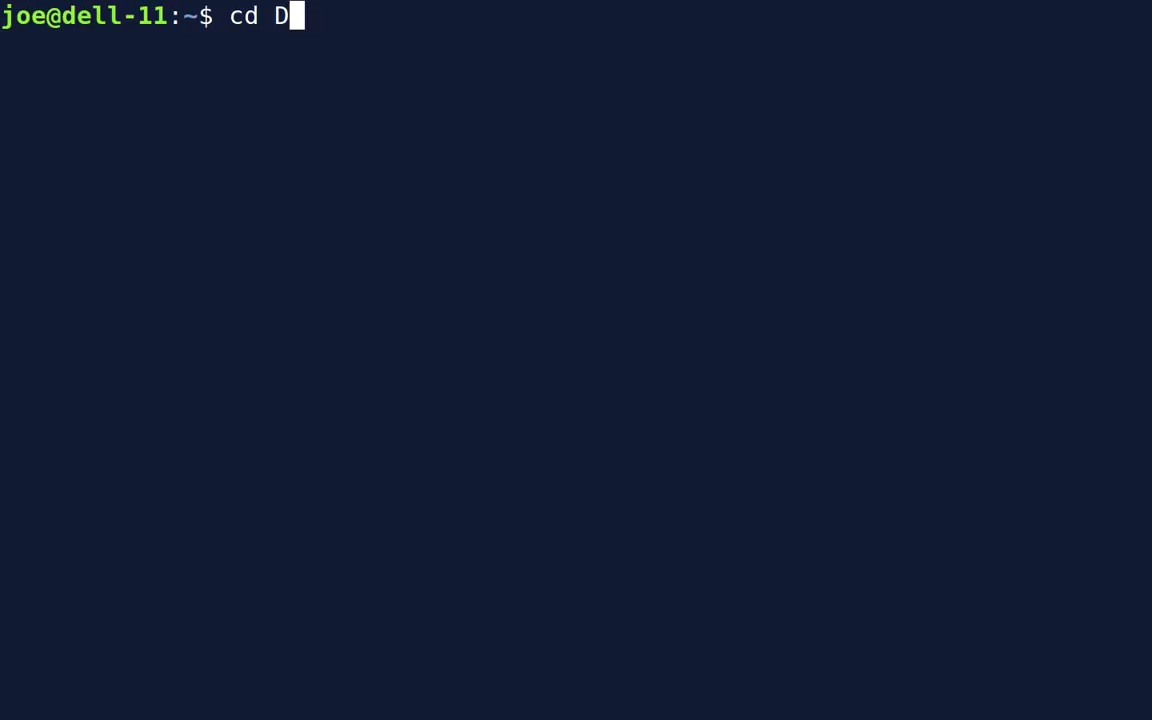
text(ow)
key(Tab)
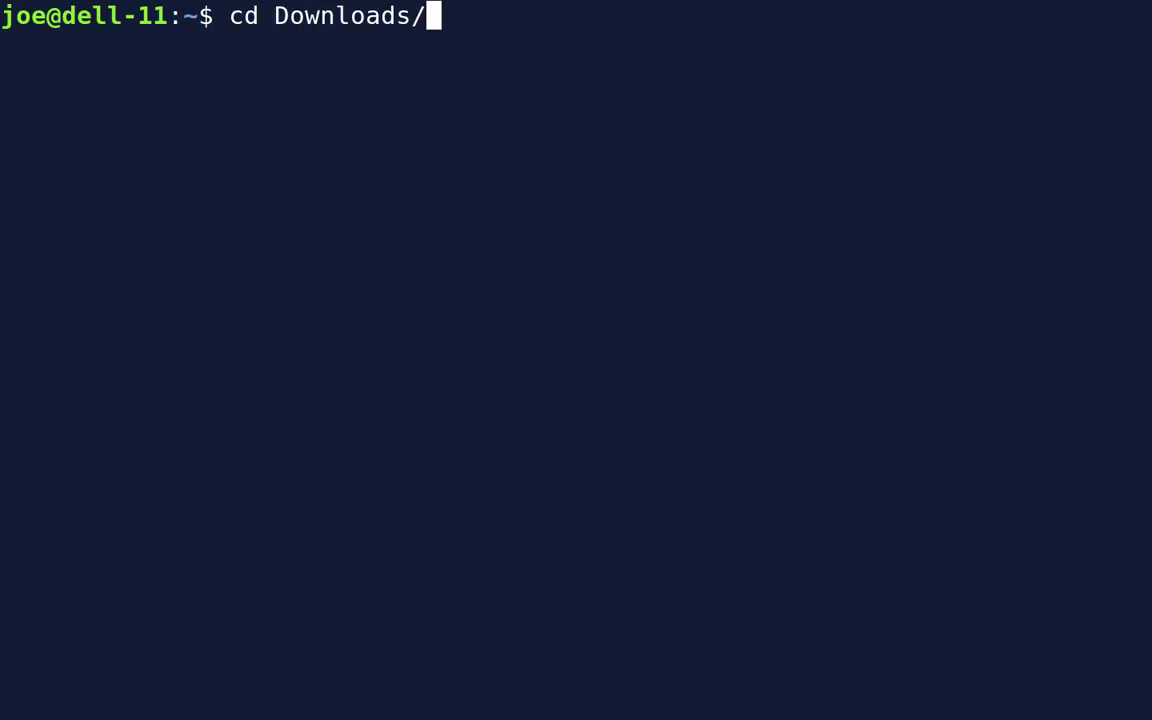
text(IS)
key(Tab)
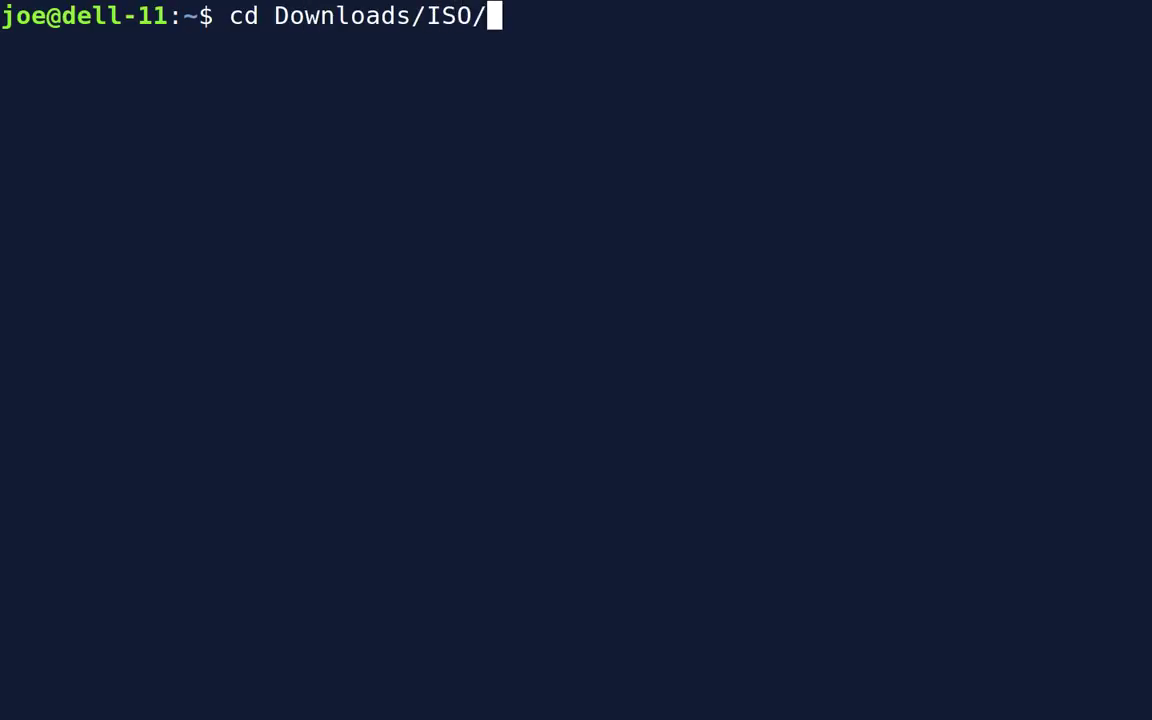
key(Return)
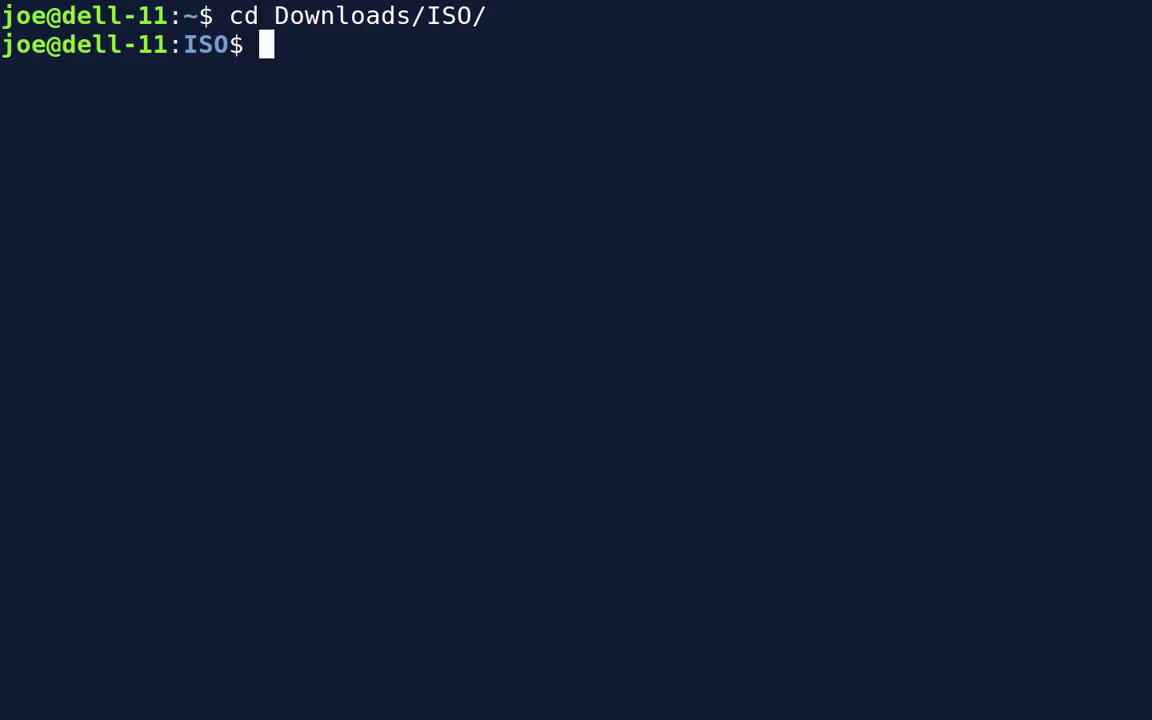
text(ls)
key(Return)
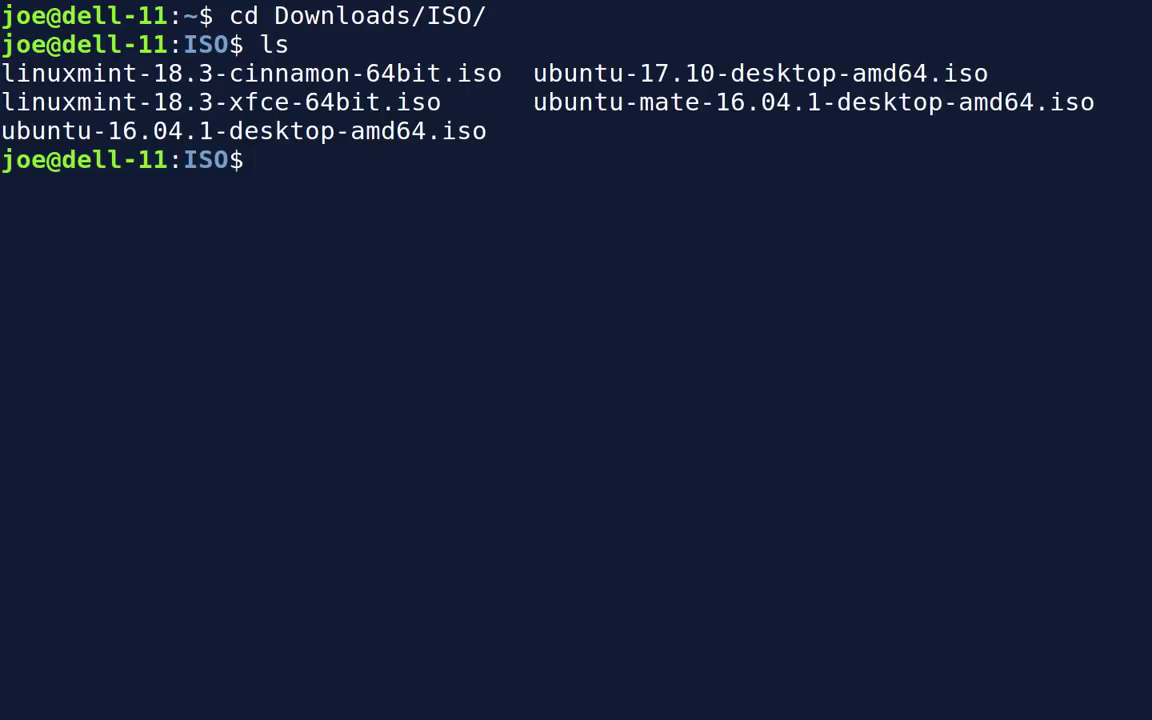
text(ls)
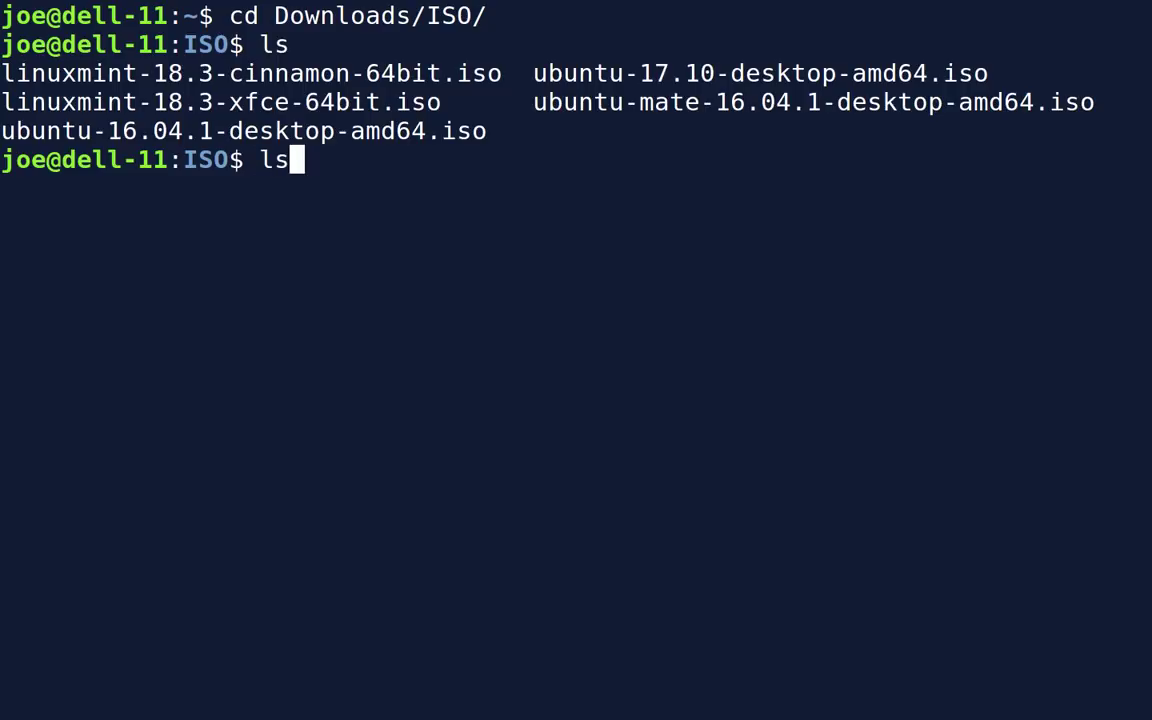
text(b)
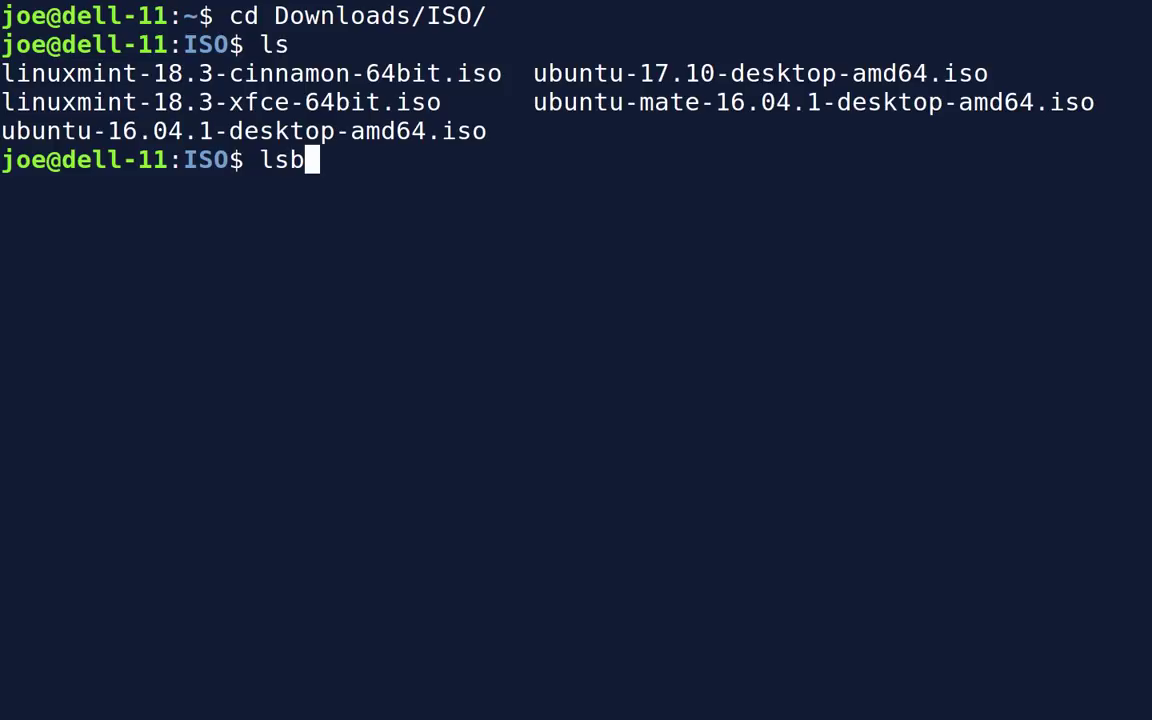
key(Return)
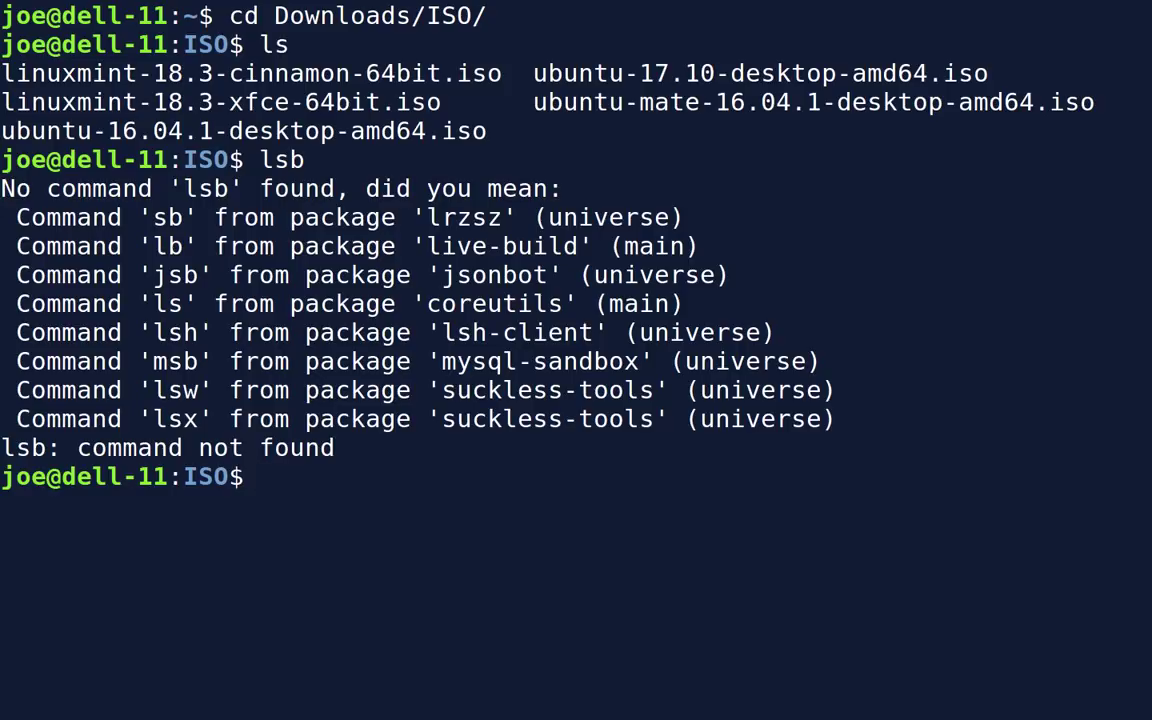
- List the block devices with lsblk to identify the thumb drive's device name, and clear the terminal
text(lsblk)
key(Return)
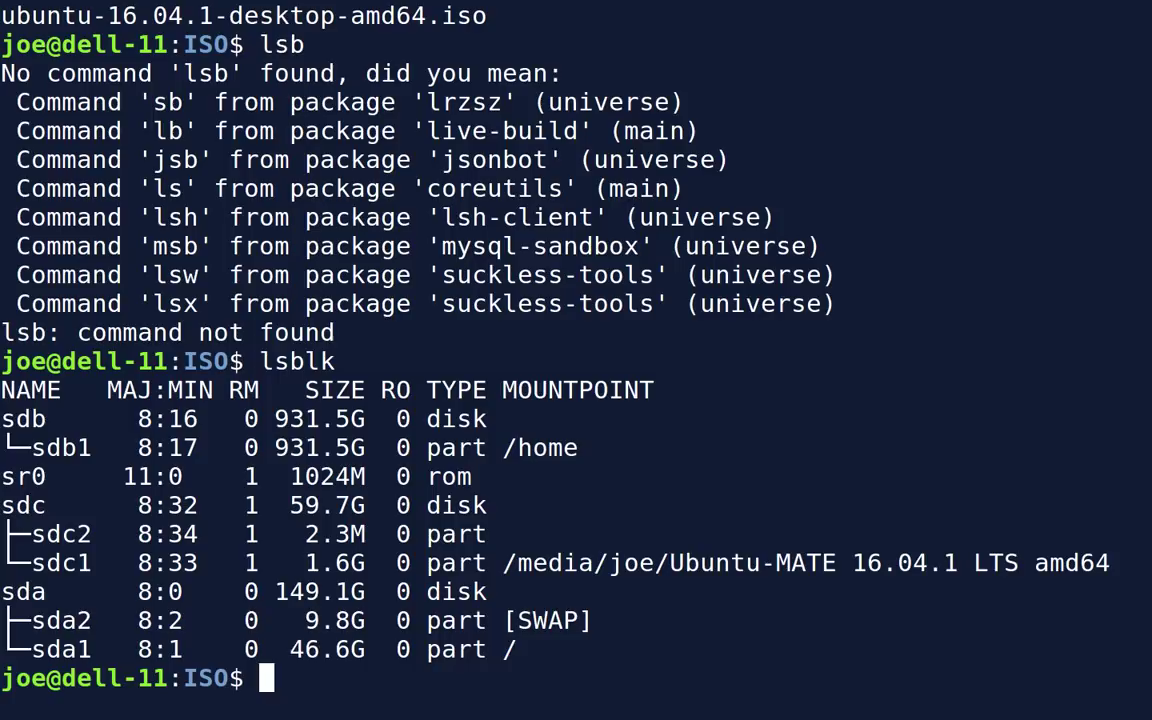
key(ctrl+l)
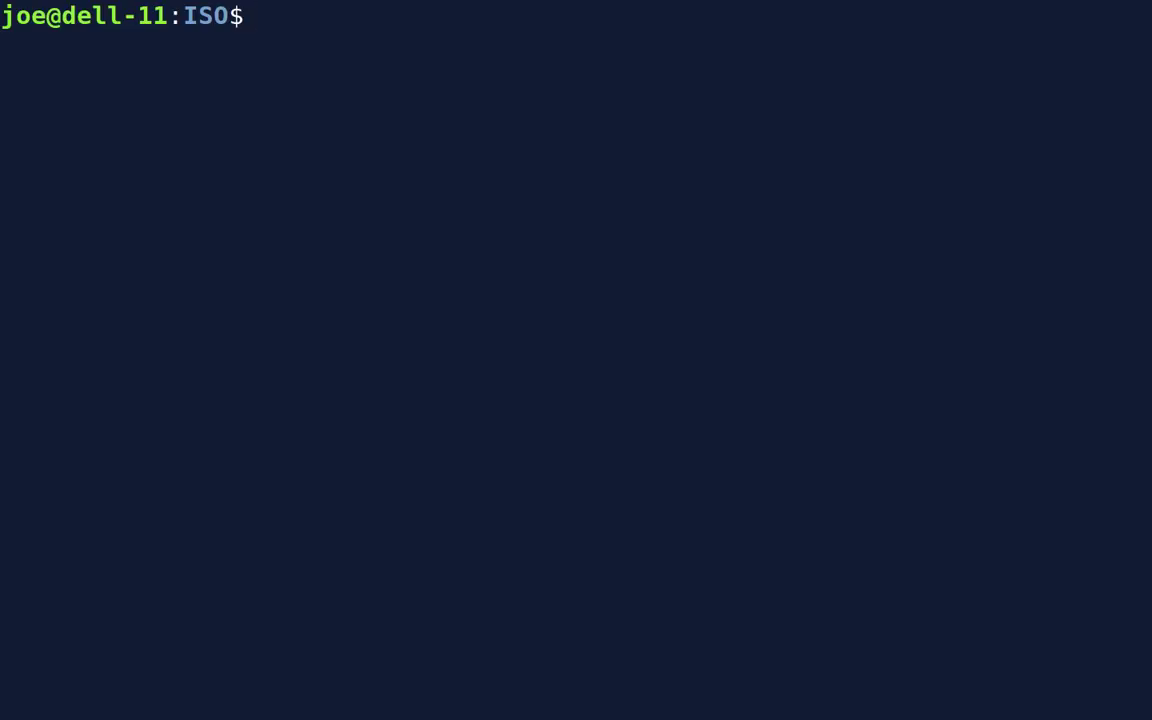
- Enter the dd command with sudo, using linuxmint-18.3-cinnamon-64bit.iso as the input file and /dev/sdc as the output, without running it
text(sudo dd )
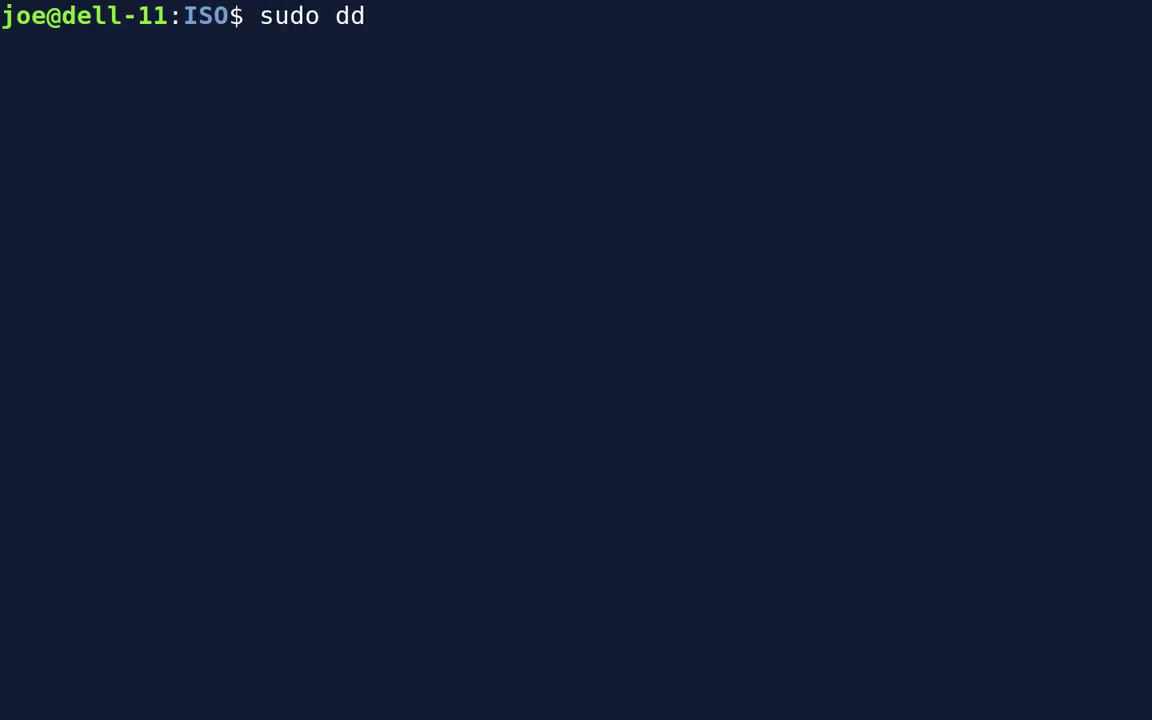
text(if=)
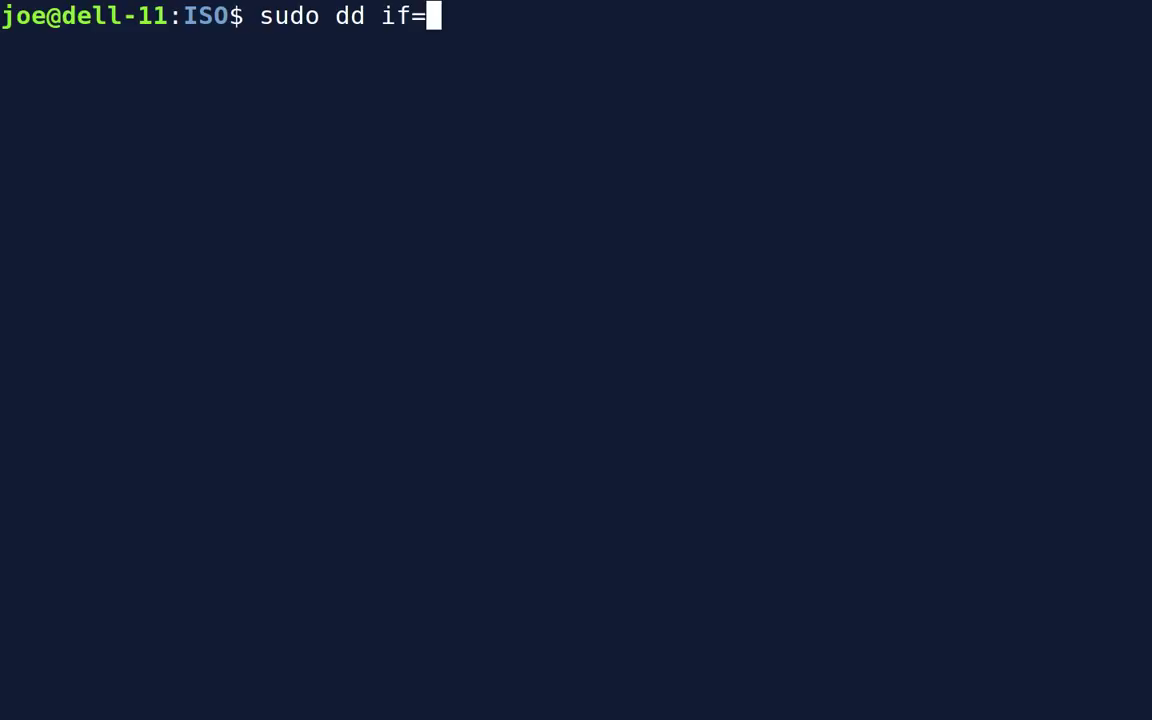
text(li)
key(Tab)
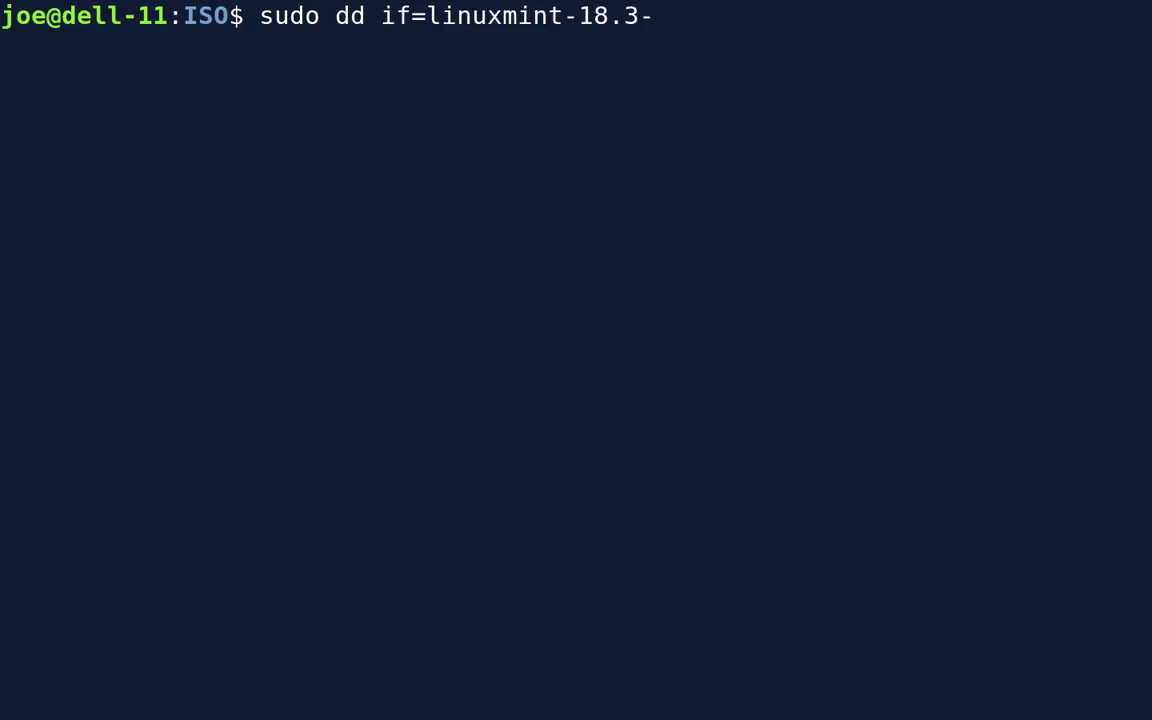
text(ci)
key(Tab)
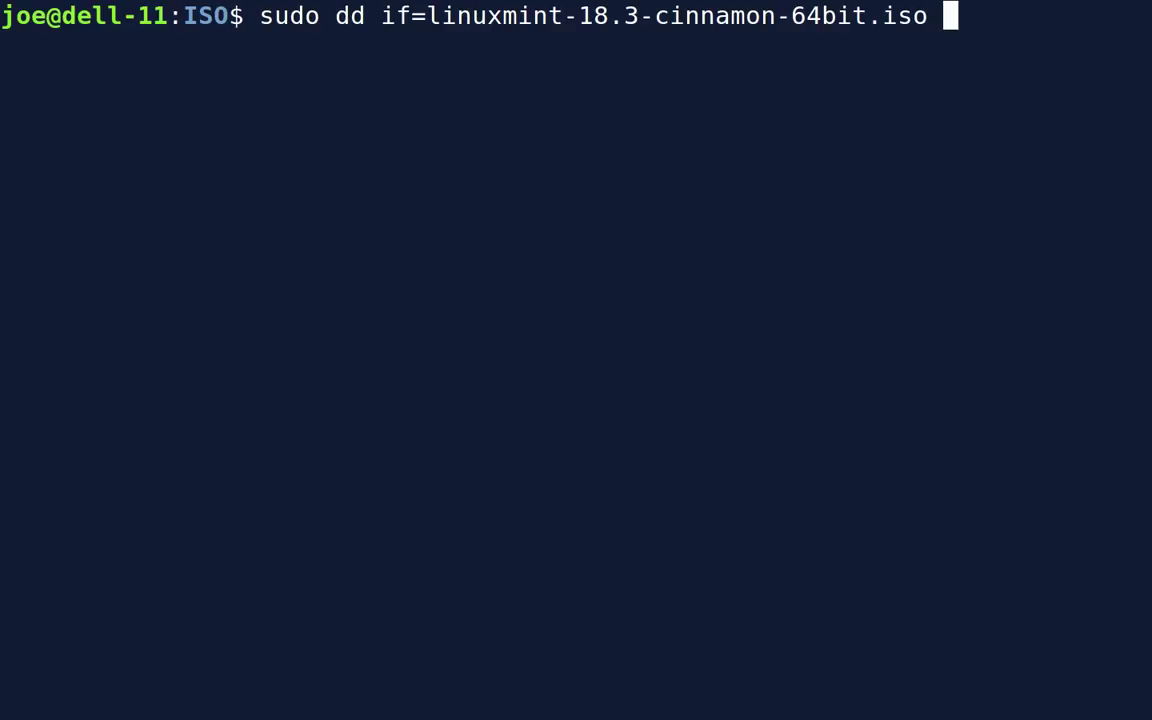
text(of=/)
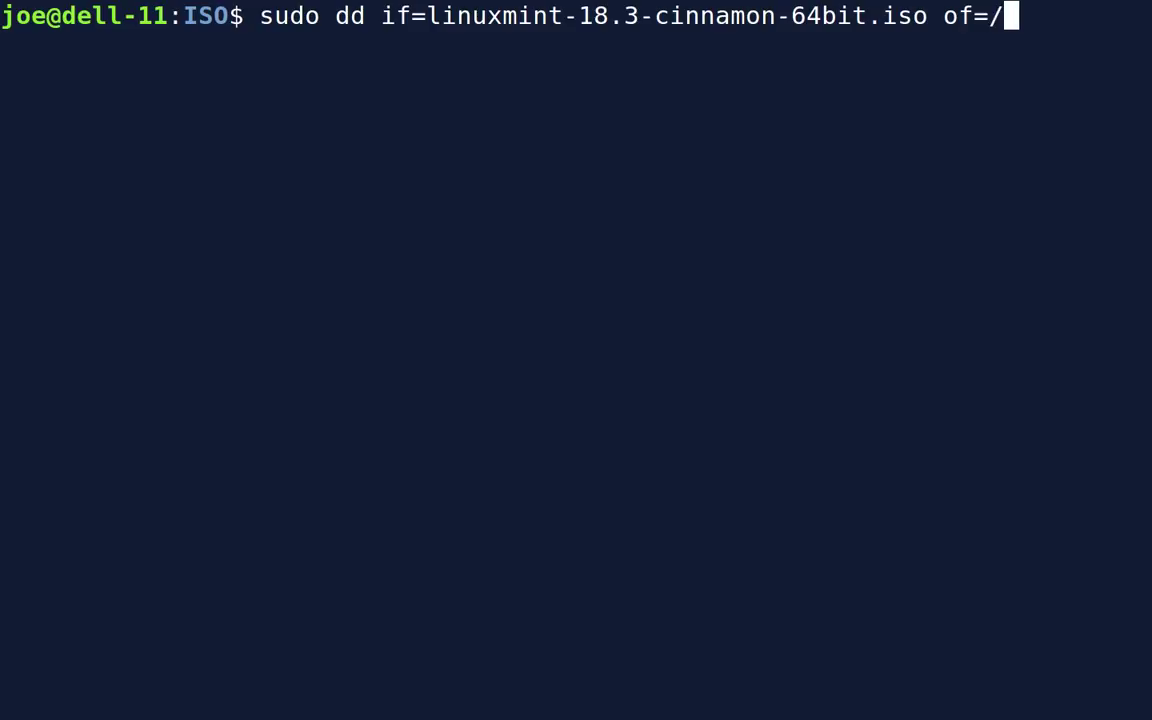
text(dev/)
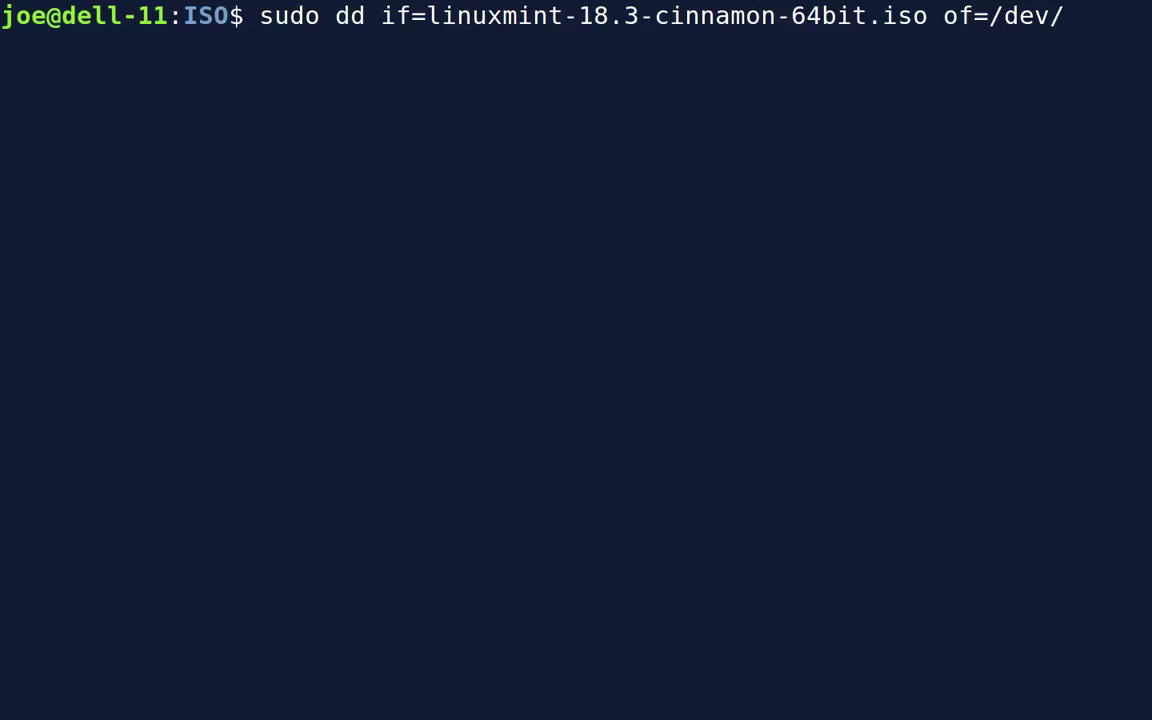
text(sd)
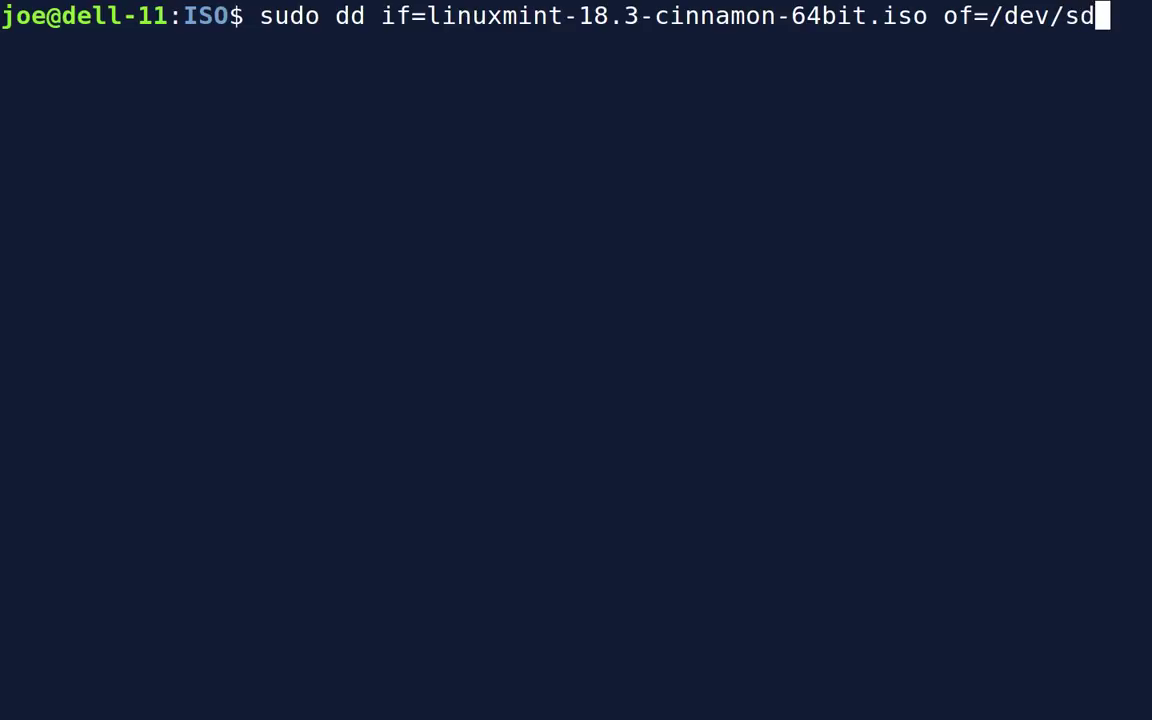
text(c)
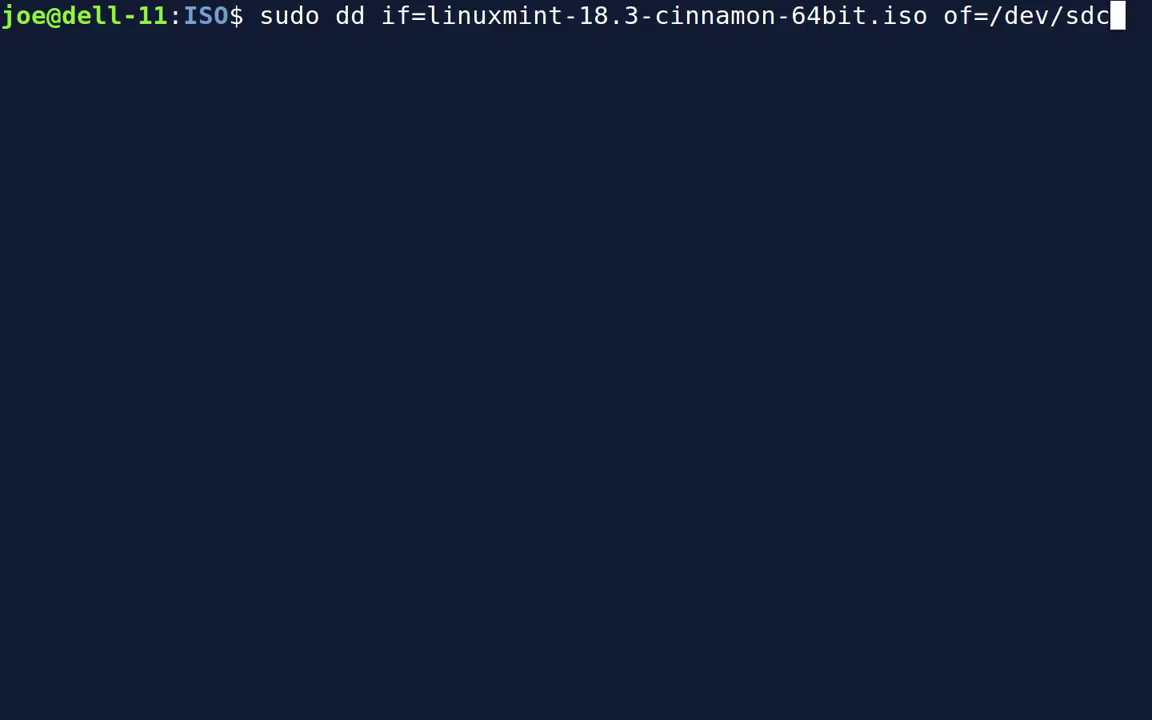
- Run the dd command, authenticate with the account password, and switch to the desktop workspace when the copy is done
key(Return)
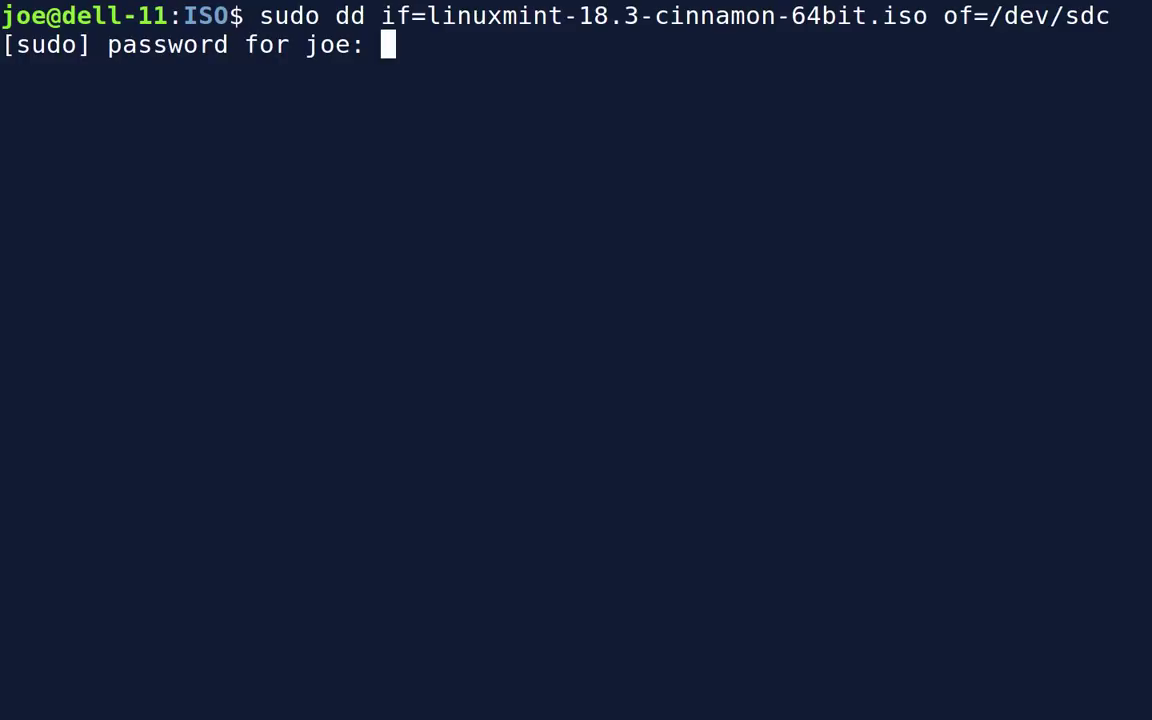
key(Return)
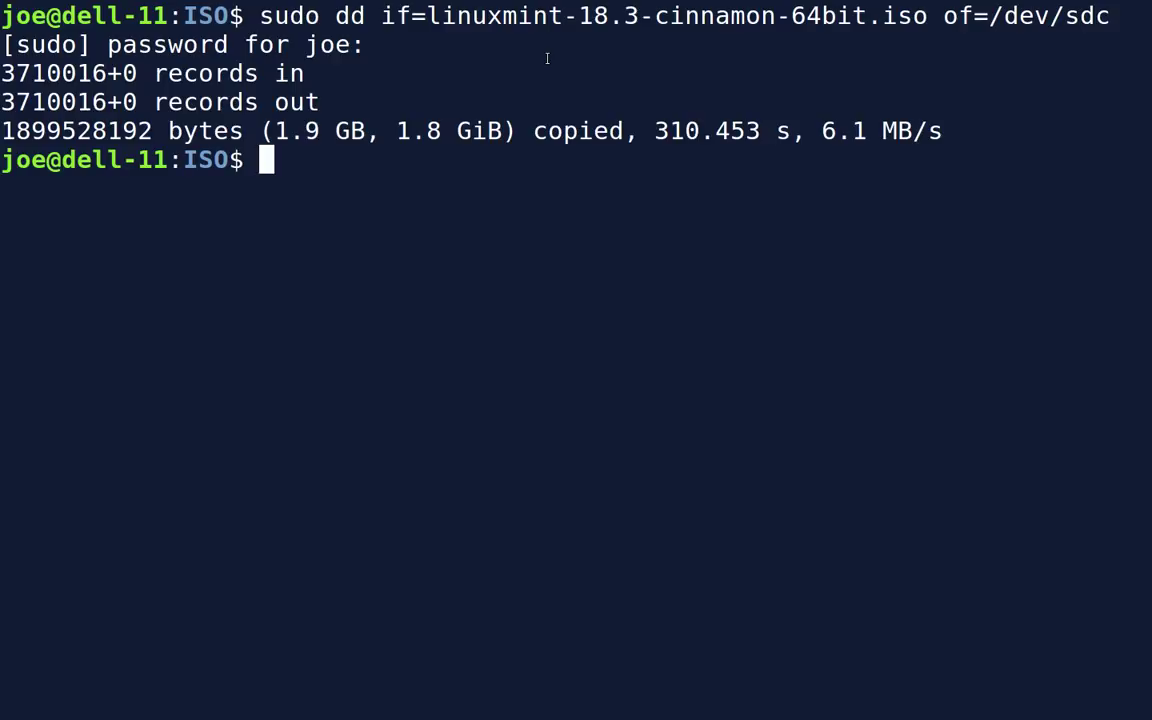
key(ctrl+alt+Left)
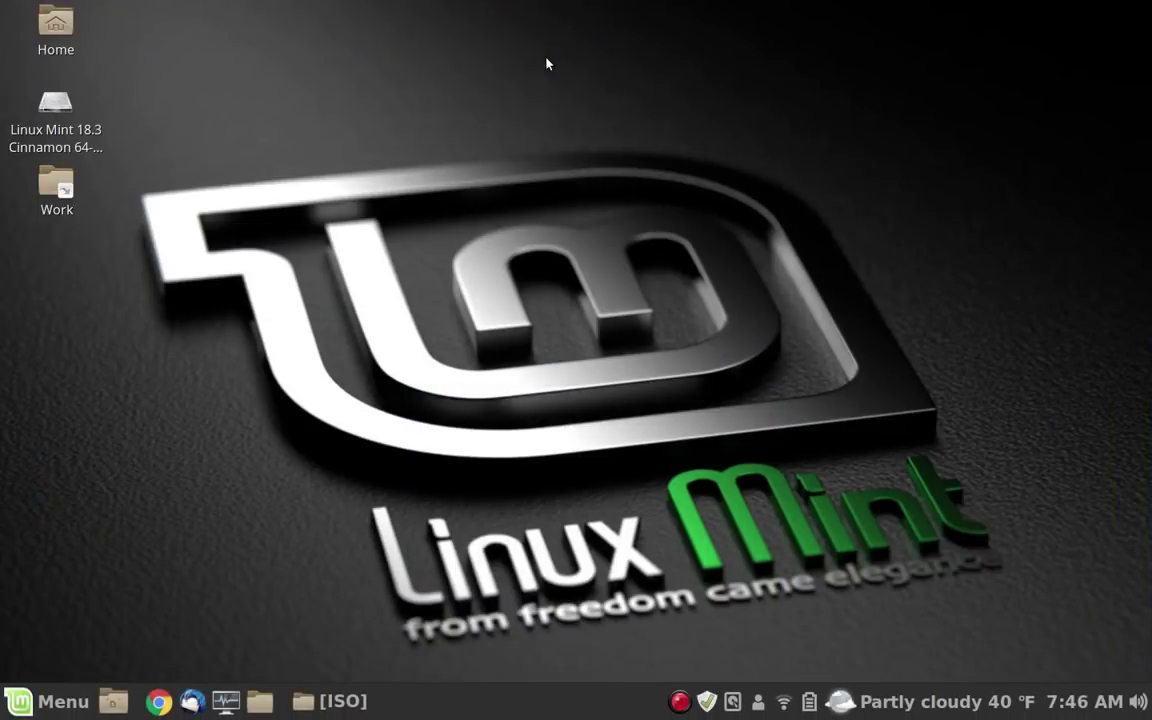